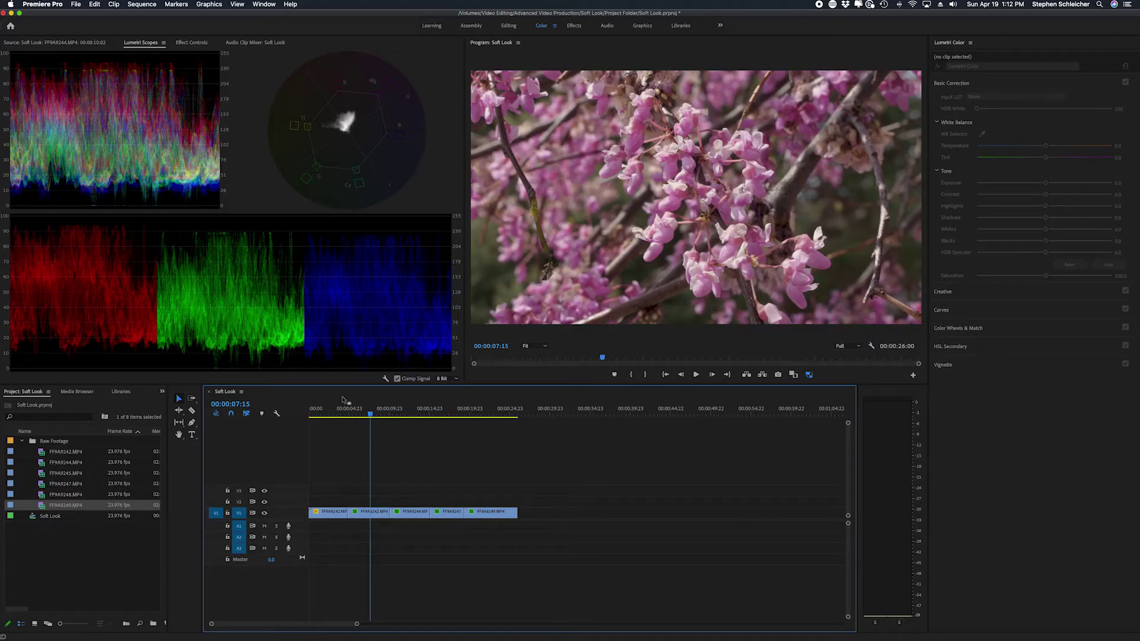
# Step: View the first clip's Lumetri grade, then move to the second clip
pyautogui.click(328, 414)
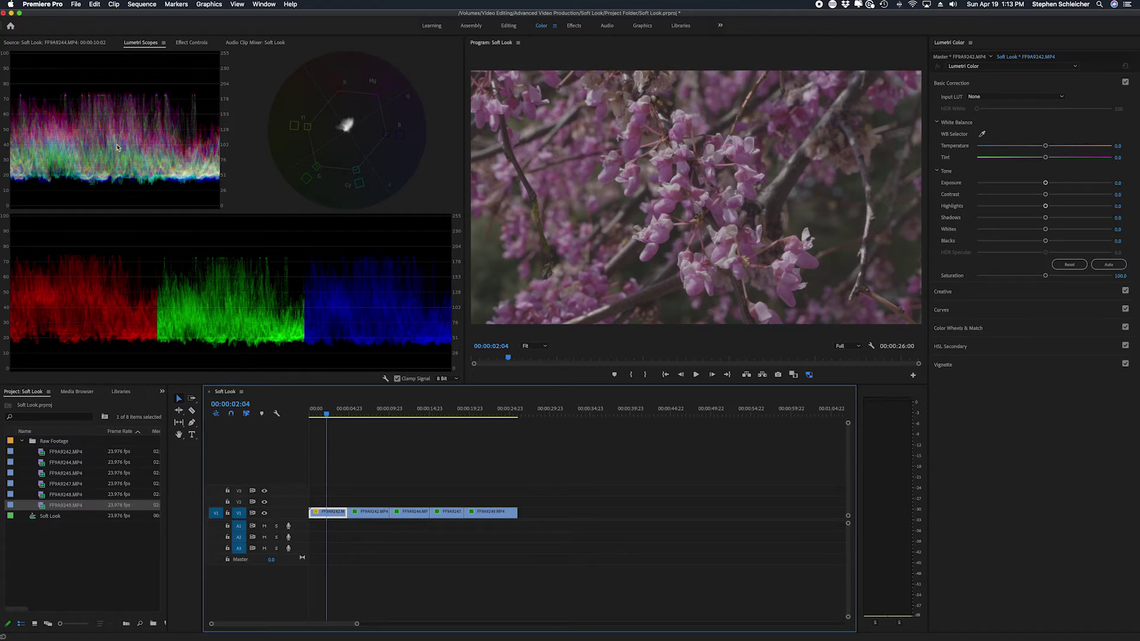
pyautogui.click(369, 414)
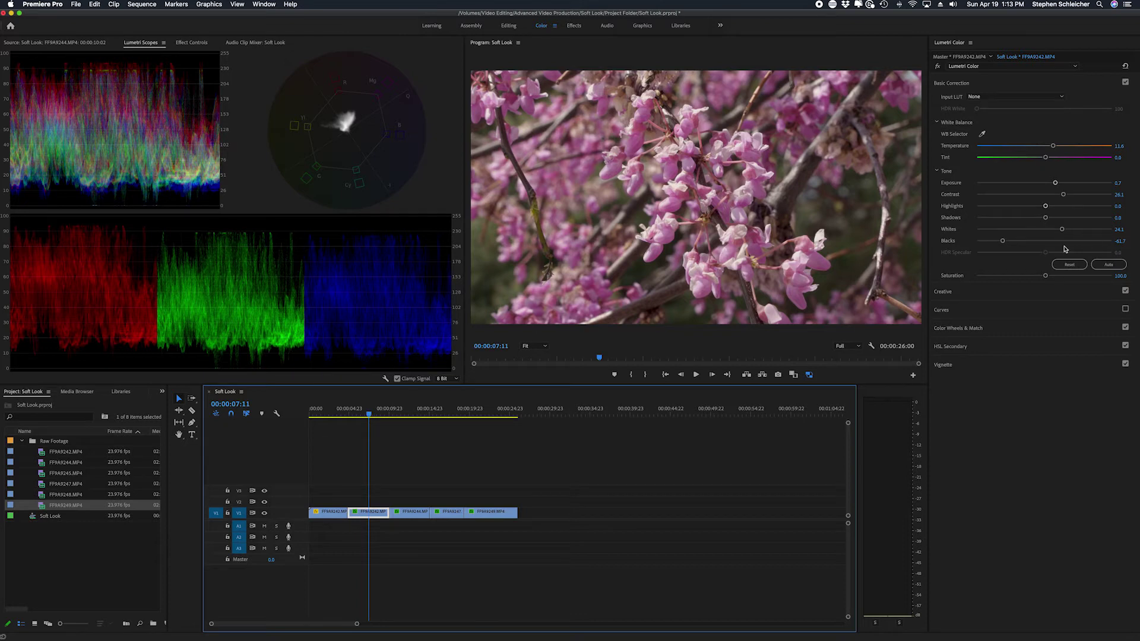
# Step: Lower the second clip's Whites to 14.9 and select the FF9A9242 clip on V1
pyautogui.moveTo(1061, 229); pyautogui.dragTo(1054, 229)
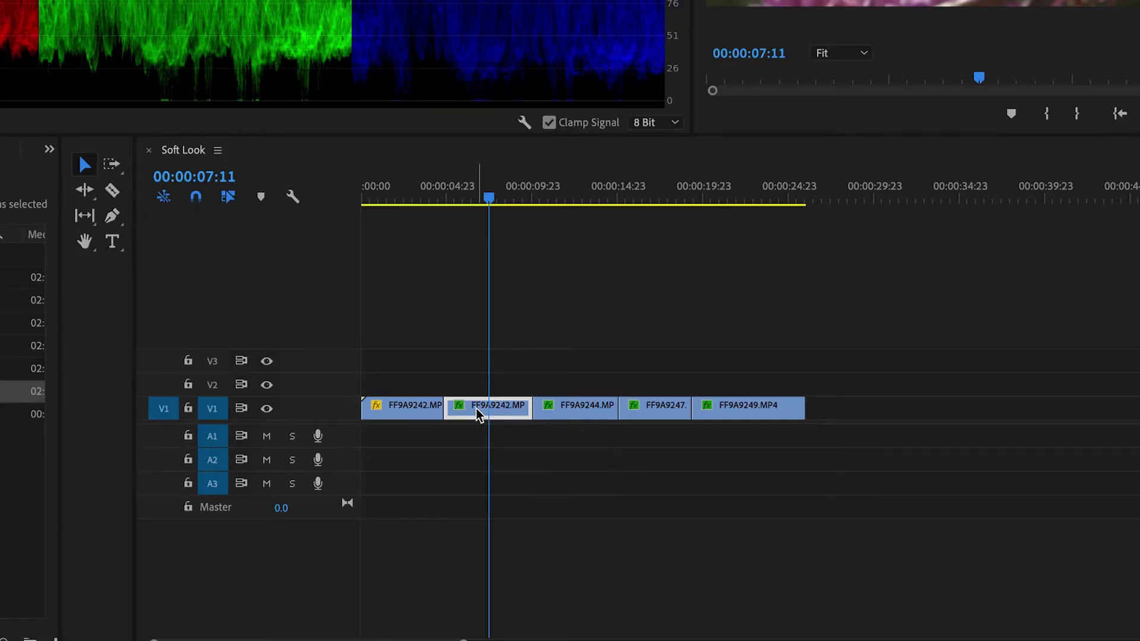
pyautogui.click(478, 414)
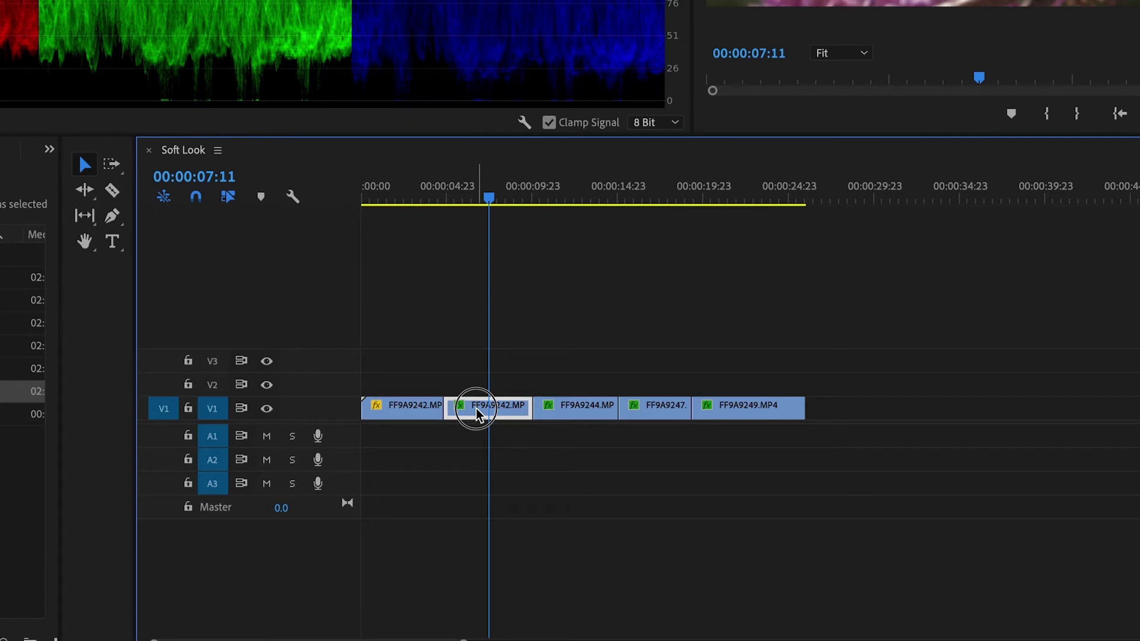
# Step: Duplicate FF9A9242 onto V2 and apply Fast Blur to the copy
pyautogui.moveTo(478, 413); pyautogui.dragTo(476, 393)
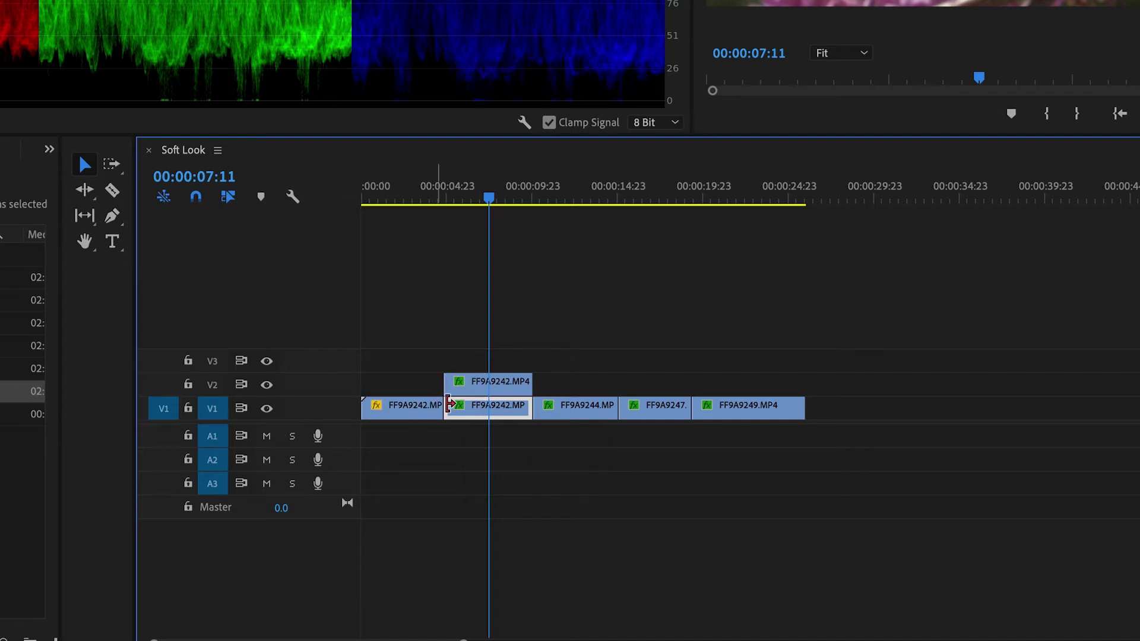
pyautogui.click(504, 386)
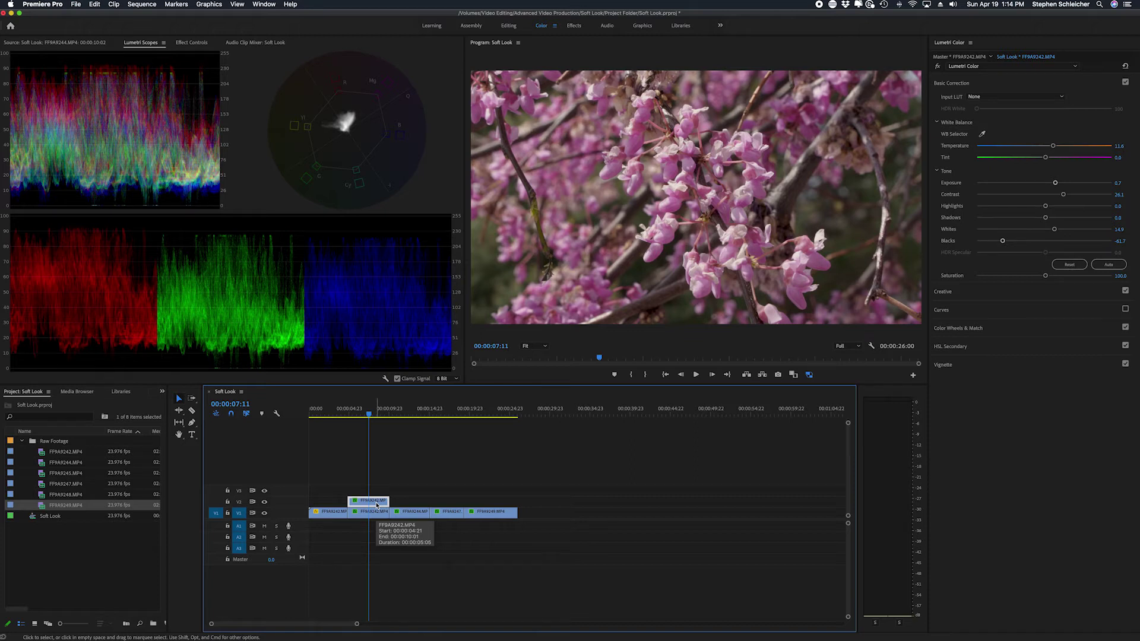
pyautogui.click(162, 391)
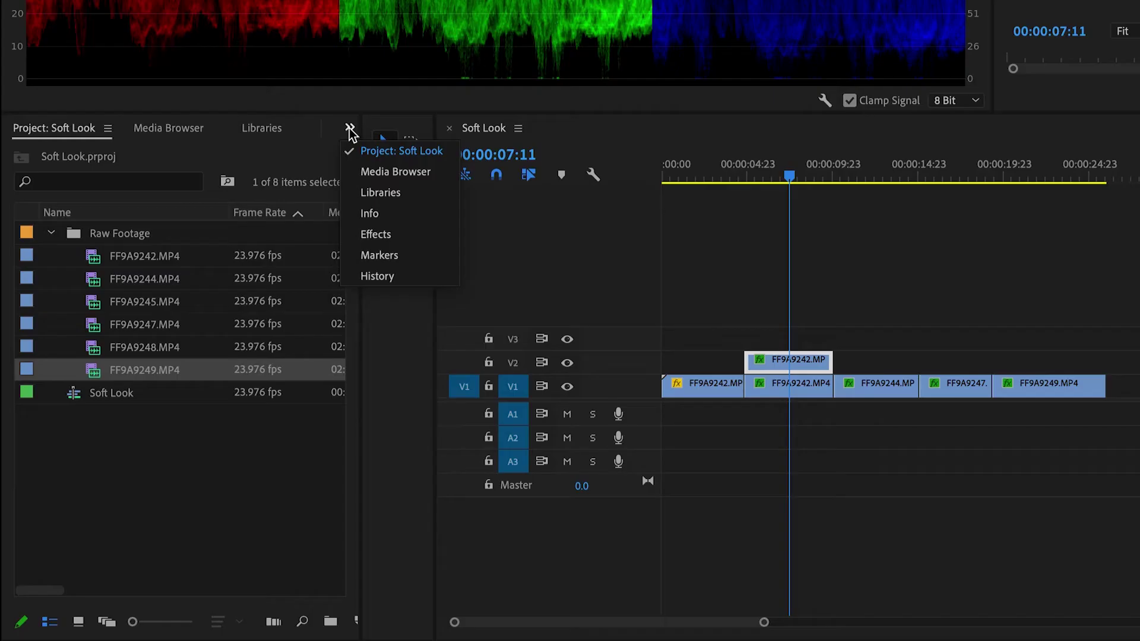
pyautogui.click(407, 233)
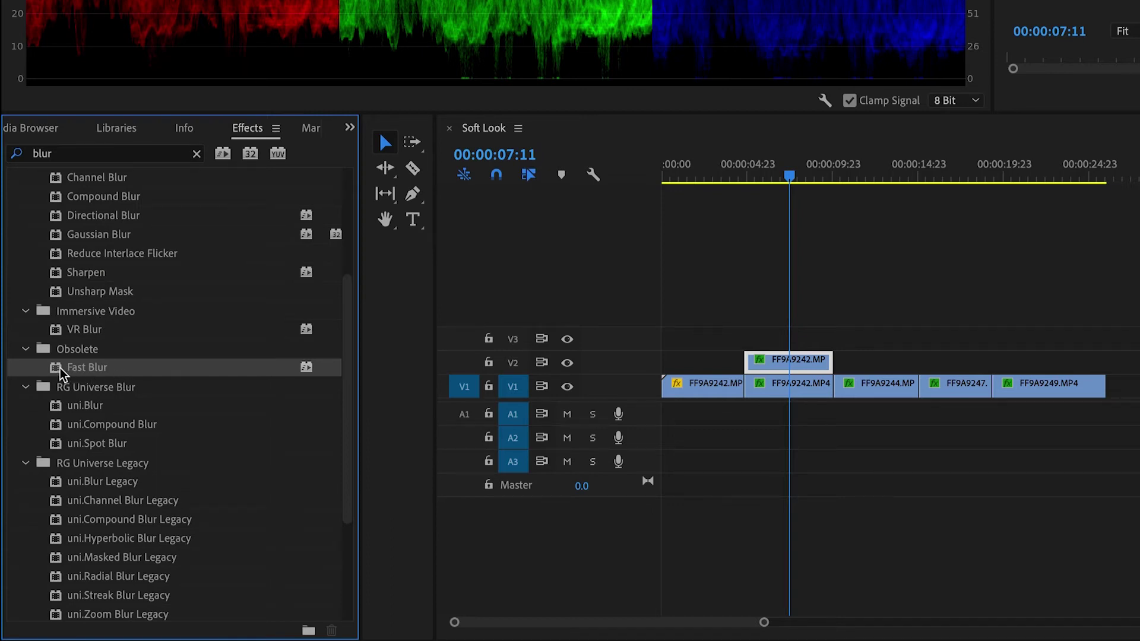
pyautogui.moveTo(61, 371); pyautogui.dragTo(781, 366)
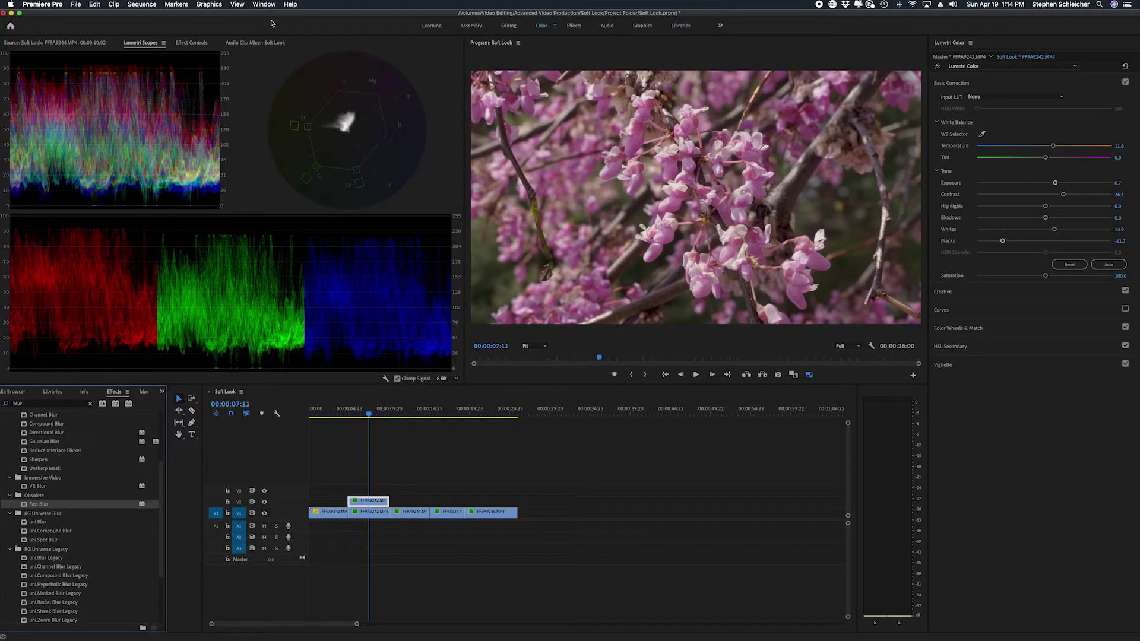
# Step: Set the V2 duplicate's Fast Blur Blurriness to 100 in Effect Controls
pyautogui.click(41, 43)
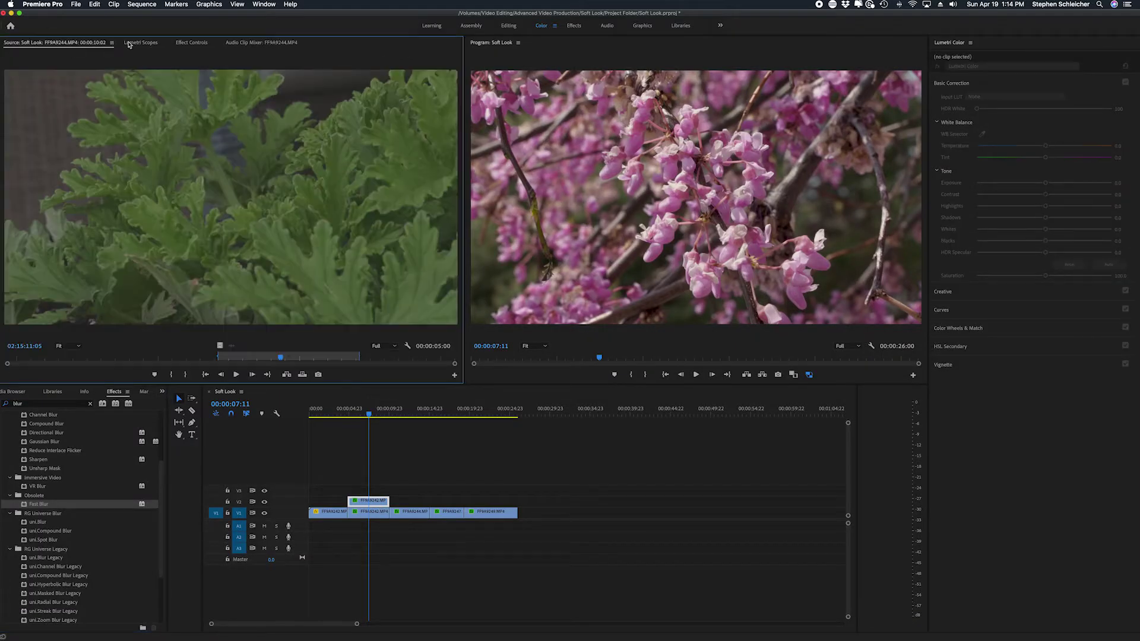
pyautogui.click(193, 43)
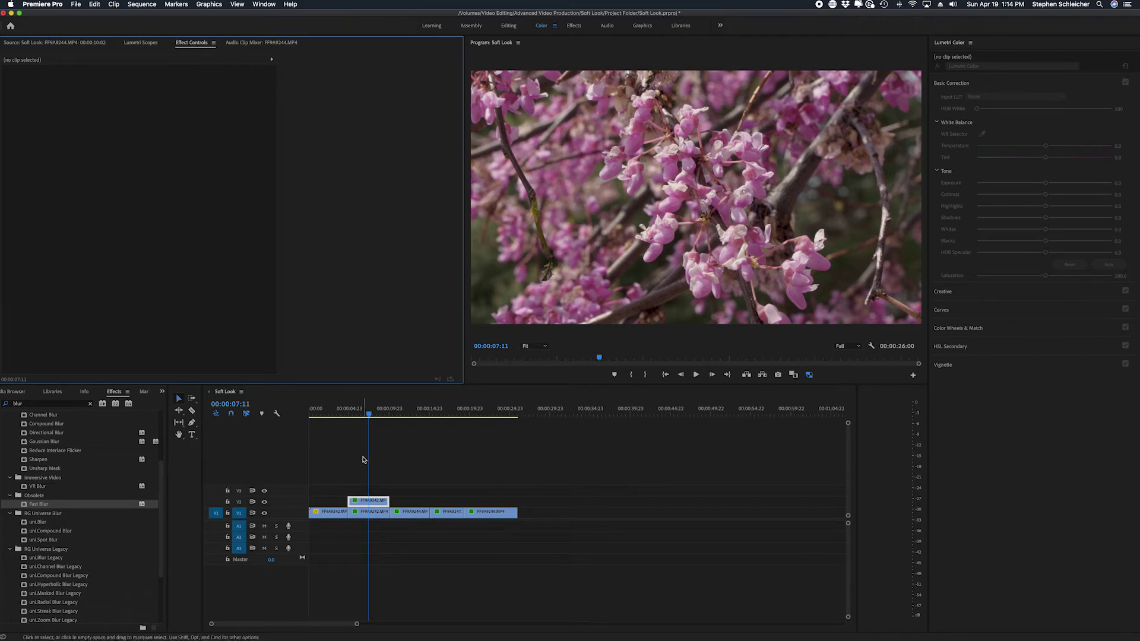
pyautogui.click(374, 503)
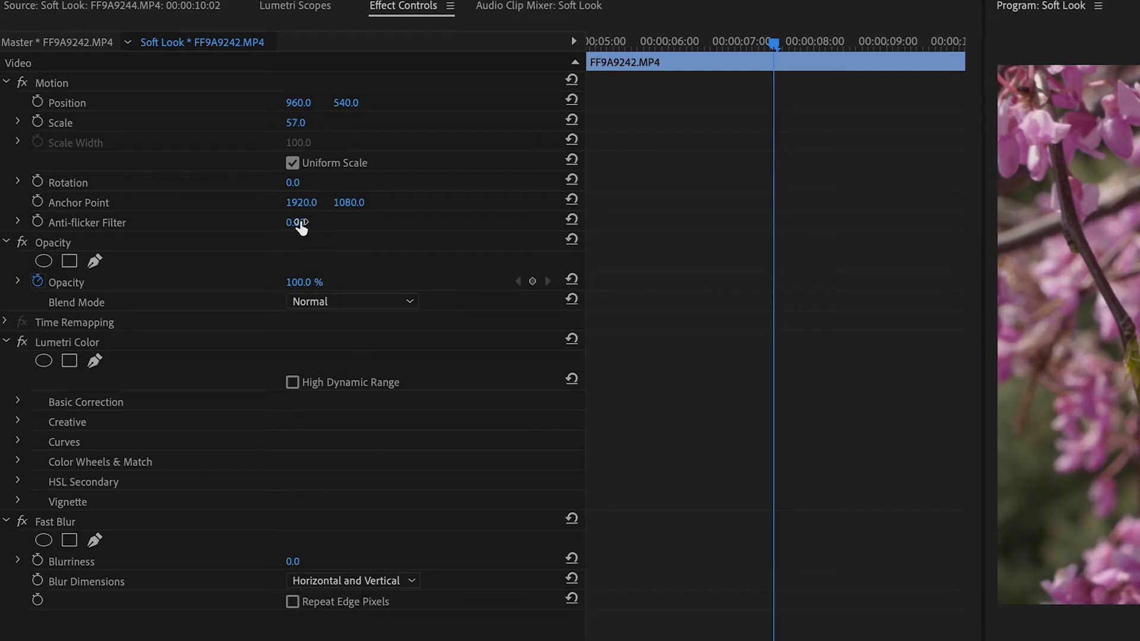
pyautogui.click(296, 562)
pyautogui.write('100')
pyautogui.press('Return')
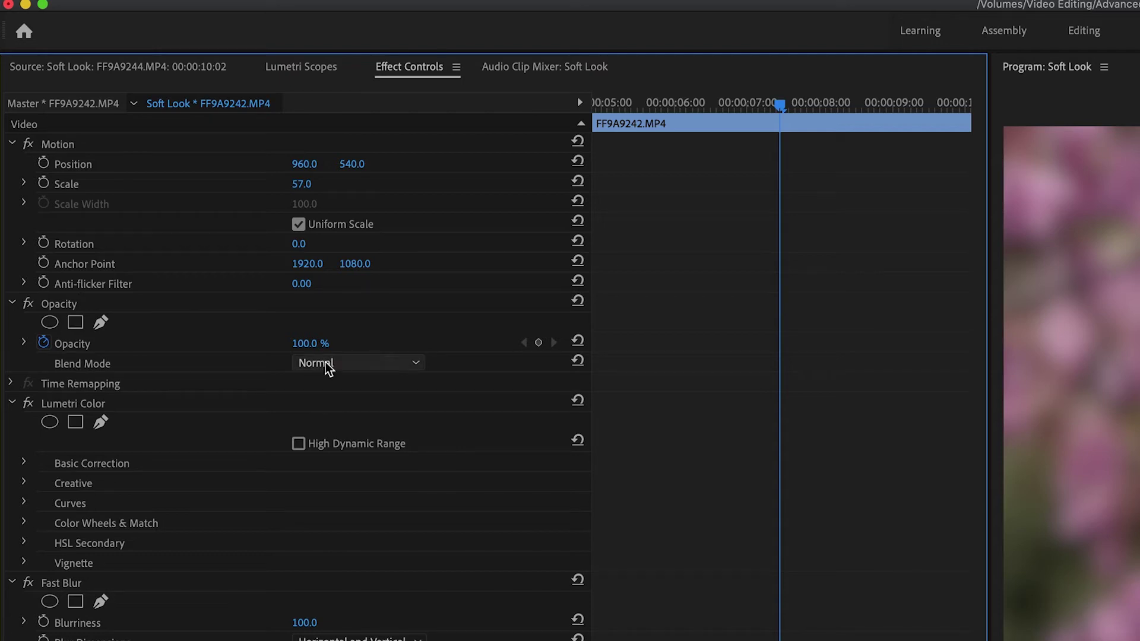
pyautogui.click(380, 363)
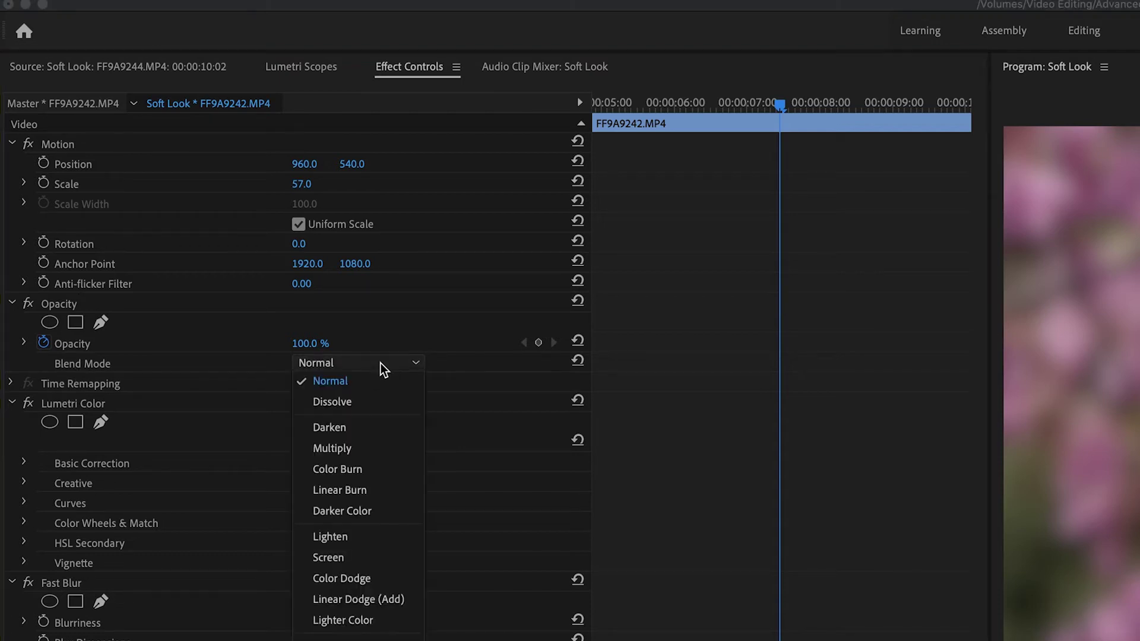
# Step: Set the blurred duplicate's blend mode to Screen and its opacity to 40%
pyautogui.click(387, 557)
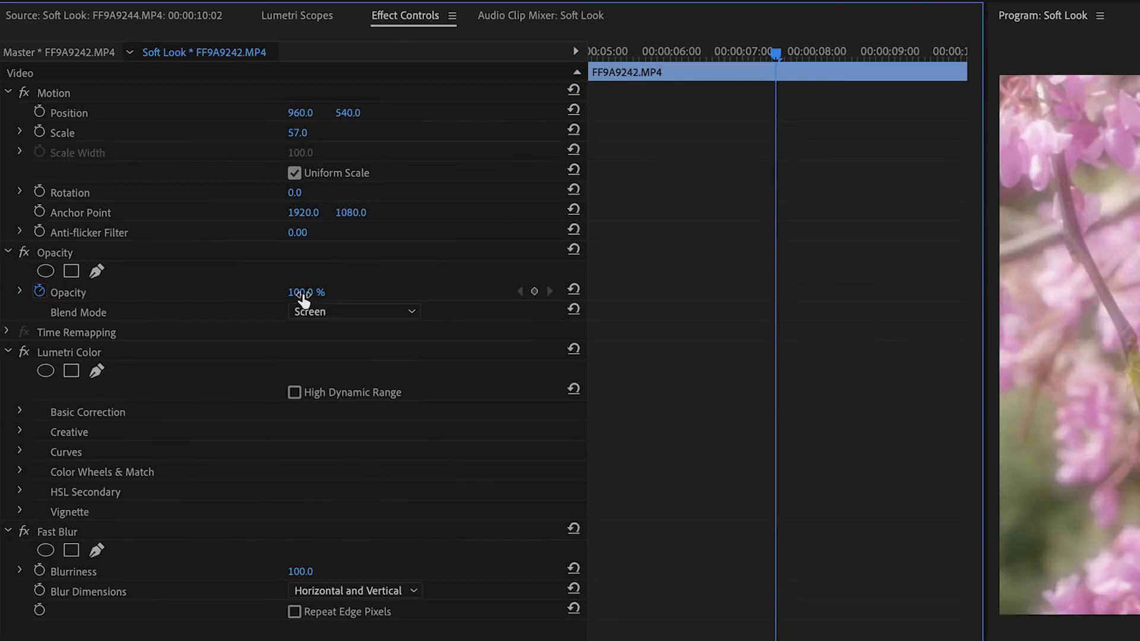
pyautogui.moveTo(303, 292); pyautogui.dragTo(287, 292)
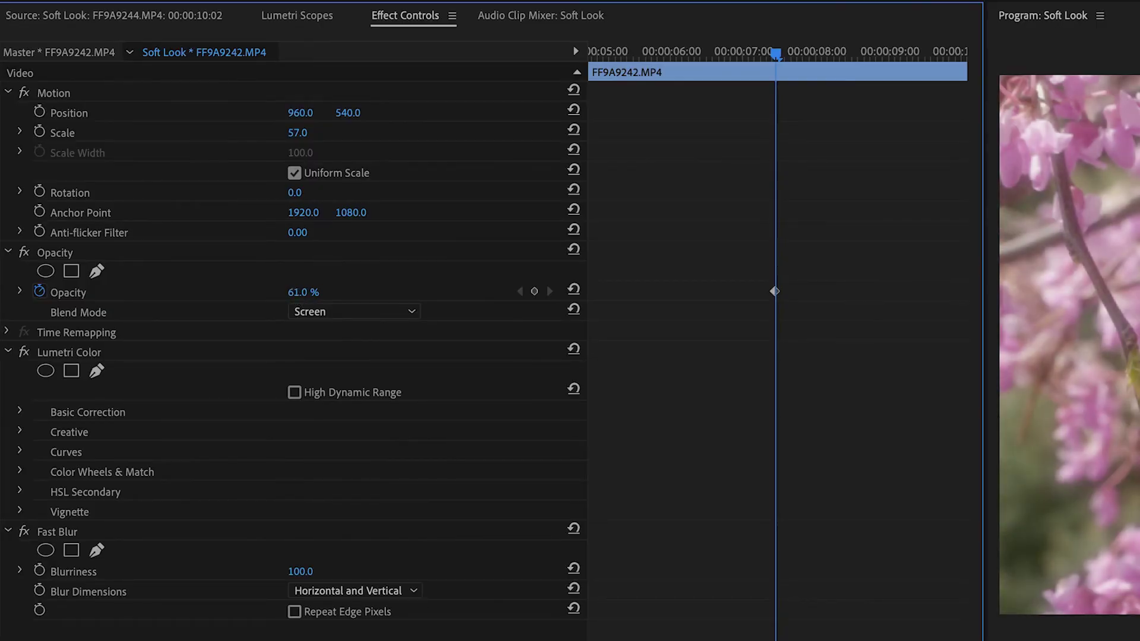
pyautogui.moveTo(303, 292); pyautogui.dragTo(270, 292)
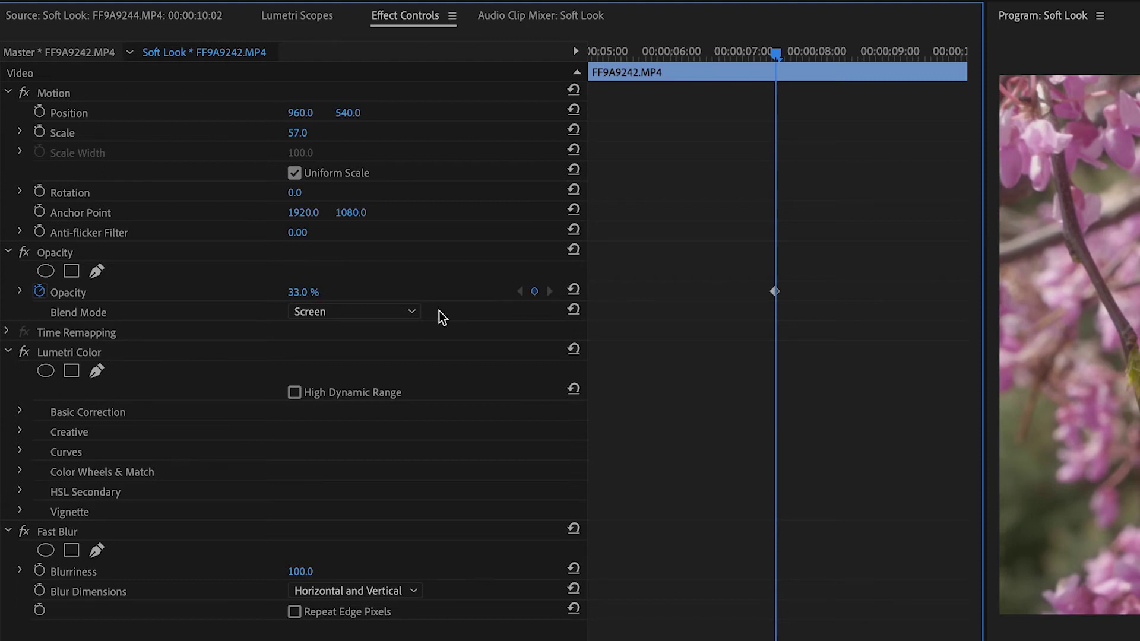
pyautogui.click(314, 288)
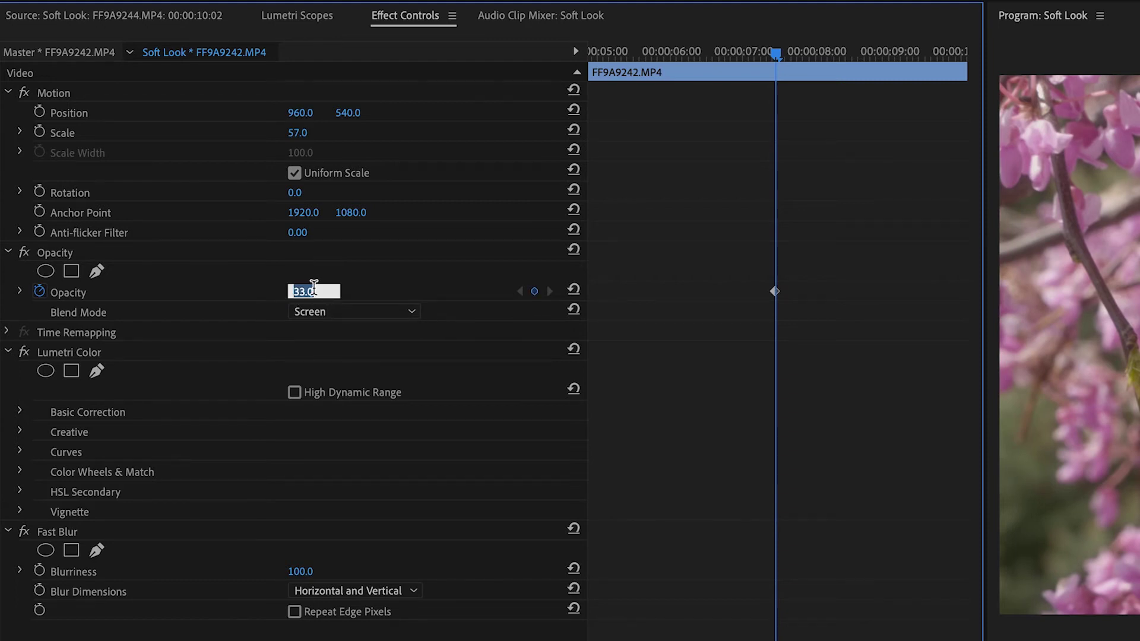
pyautogui.write('40')
pyautogui.press('Return')
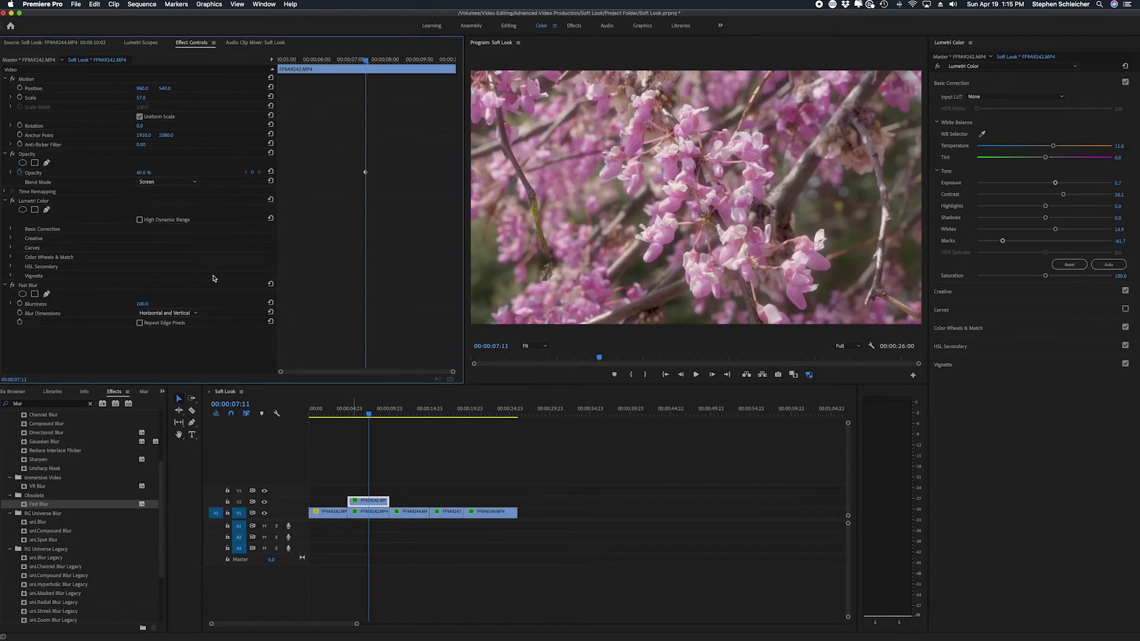
# Step: Toggle the opacity effect and the V2 glow layer off and on to compare the look
pyautogui.click(13, 155)
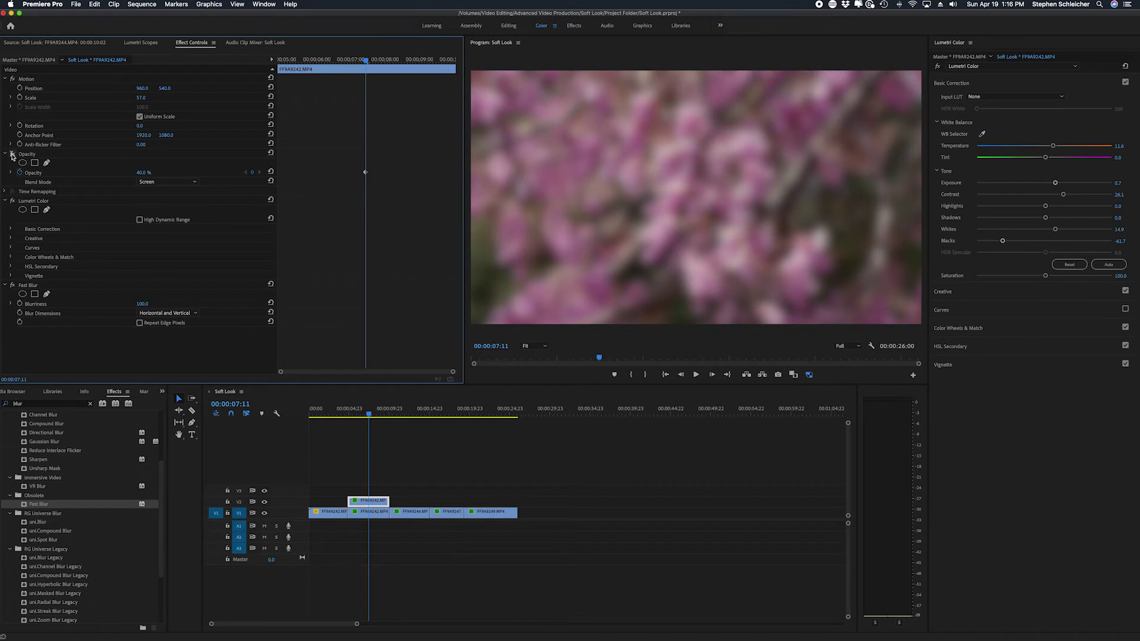
pyautogui.click(12, 154)
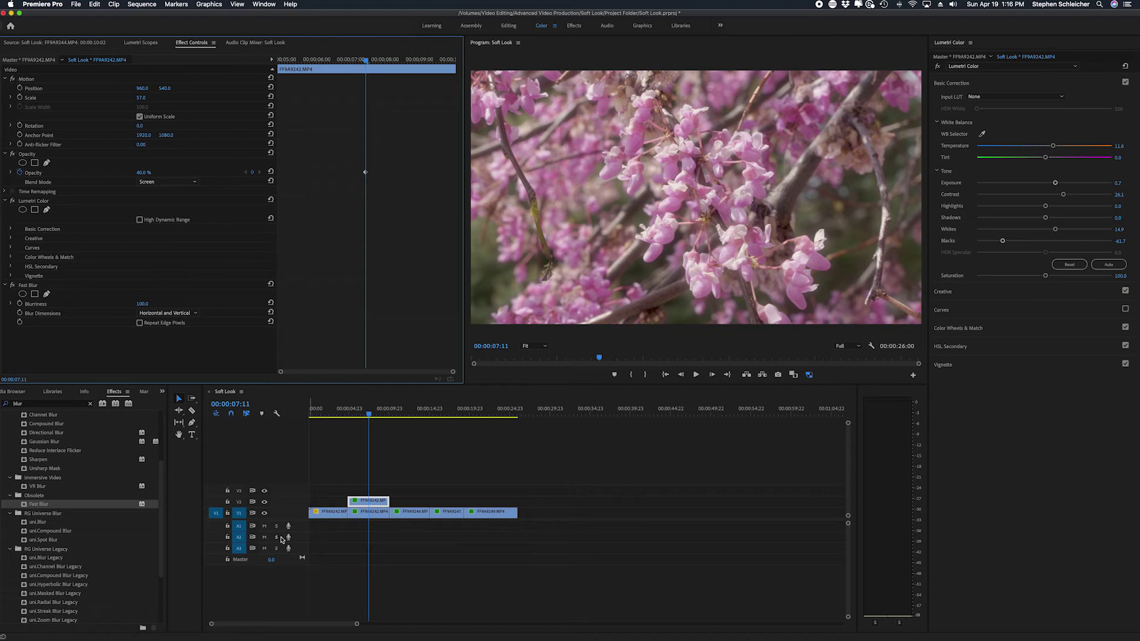
pyautogui.click(264, 502)
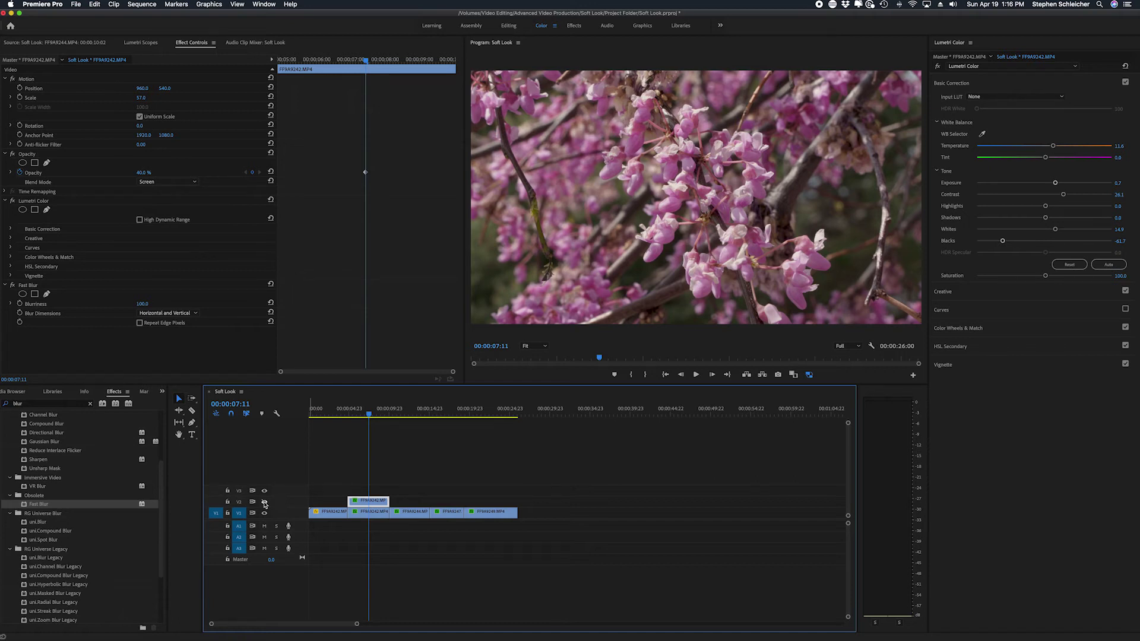
pyautogui.click(265, 503)
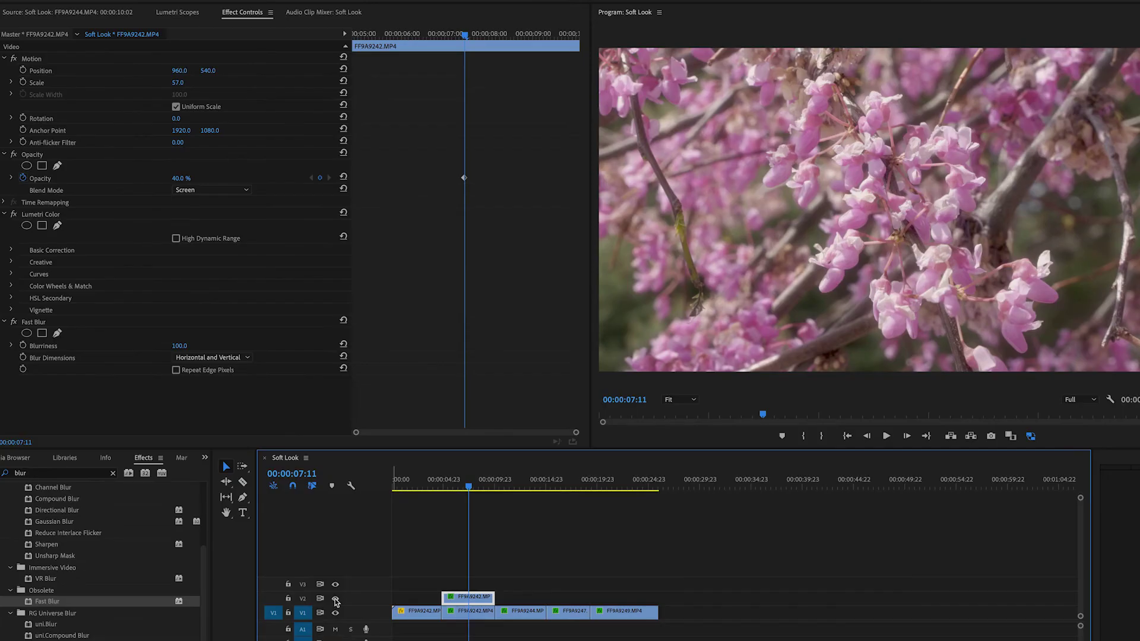
# Step: Duplicate FF9A9244 onto V2 and apply Fast Blur to the copy
pyautogui.click(536, 485)
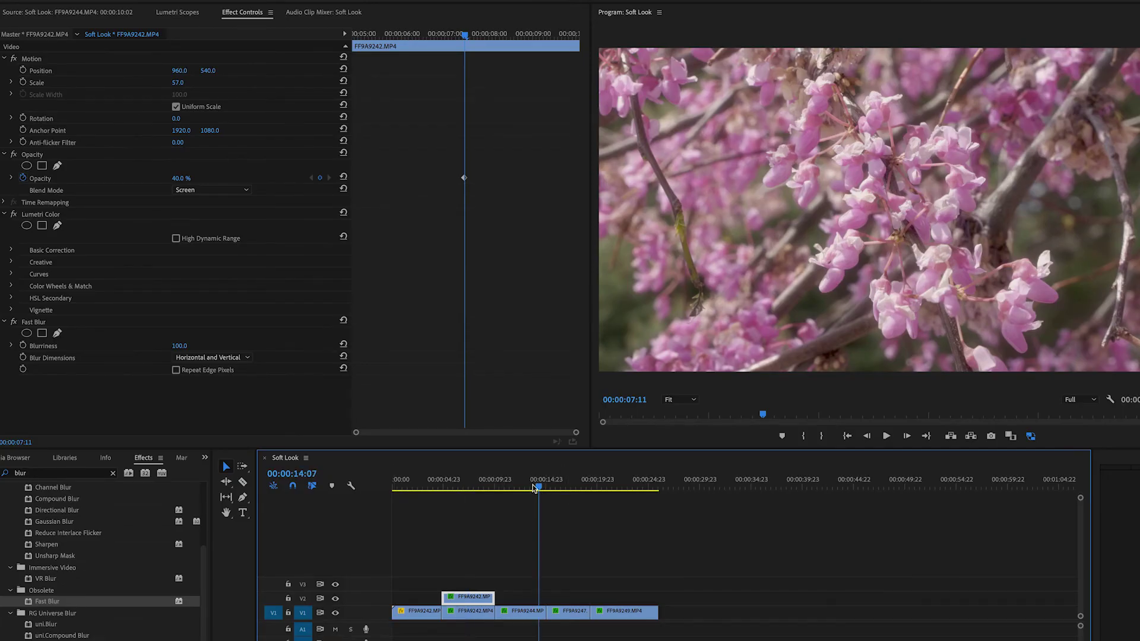
pyautogui.moveTo(533, 486); pyautogui.dragTo(525, 487)
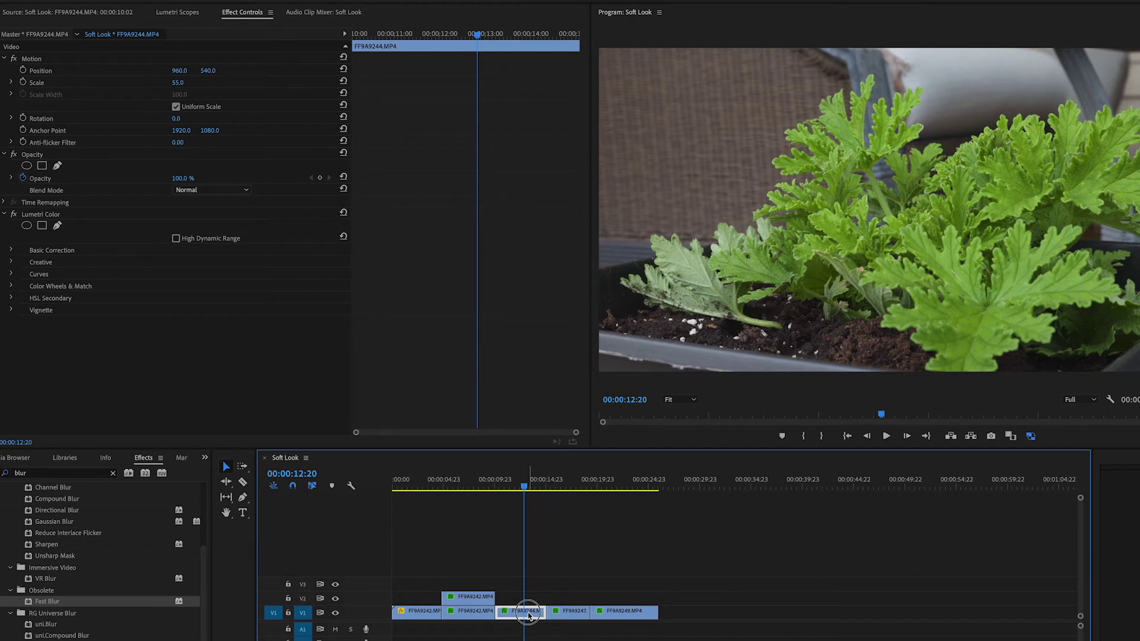
pyautogui.moveTo(528, 607); pyautogui.dragTo(529, 596)
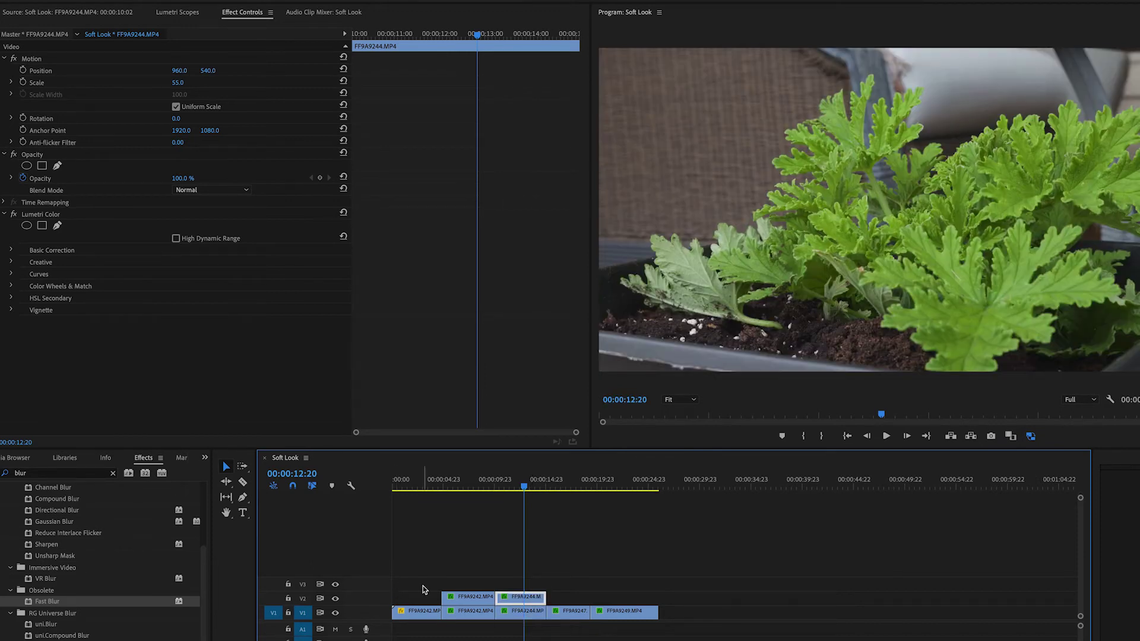
pyautogui.moveTo(34, 605); pyautogui.dragTo(516, 599)
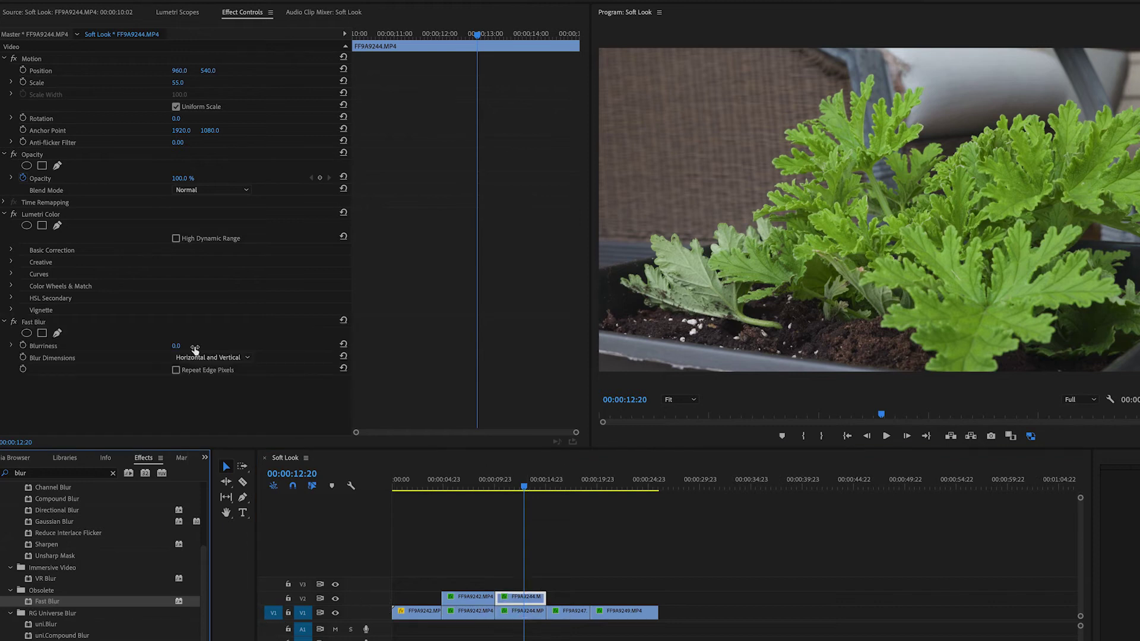
# Step: Set the copy's Blurriness to 100 after trying 300, and blend it with Screen
pyautogui.click(177, 345)
pyautogui.write('100')
pyautogui.press('Return')
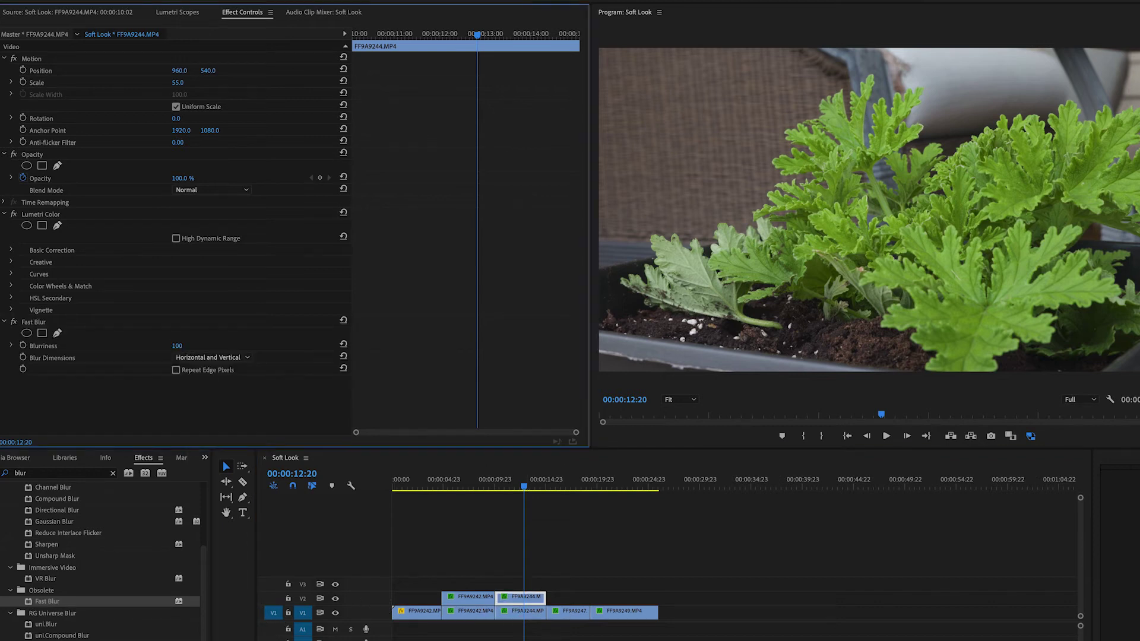
pyautogui.click(178, 345)
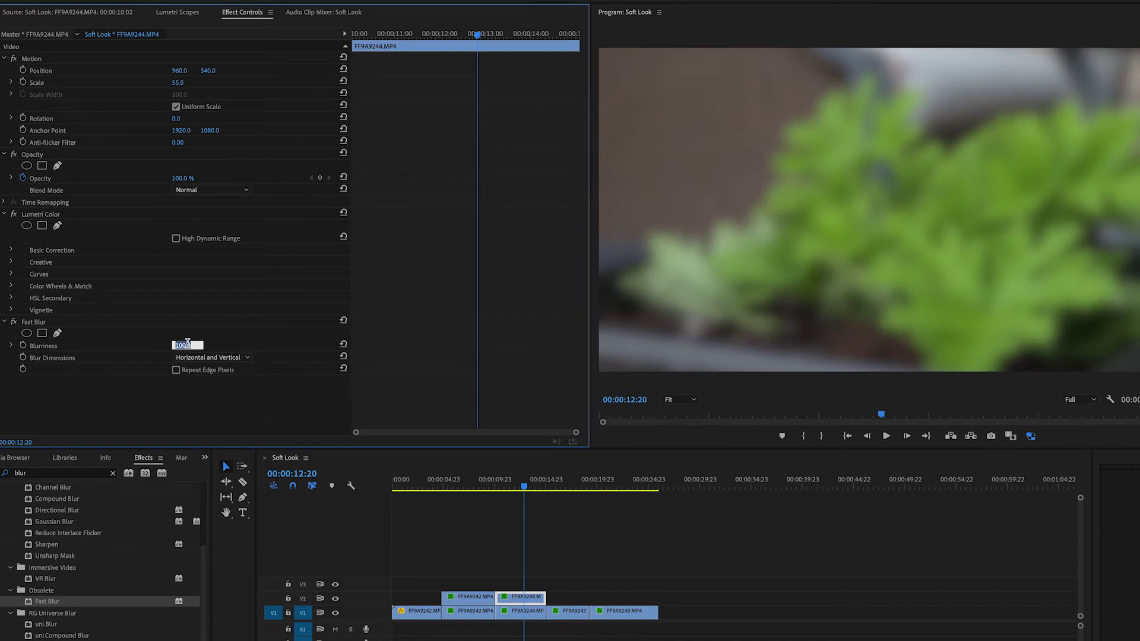
pyautogui.write('300')
pyautogui.press('Return')
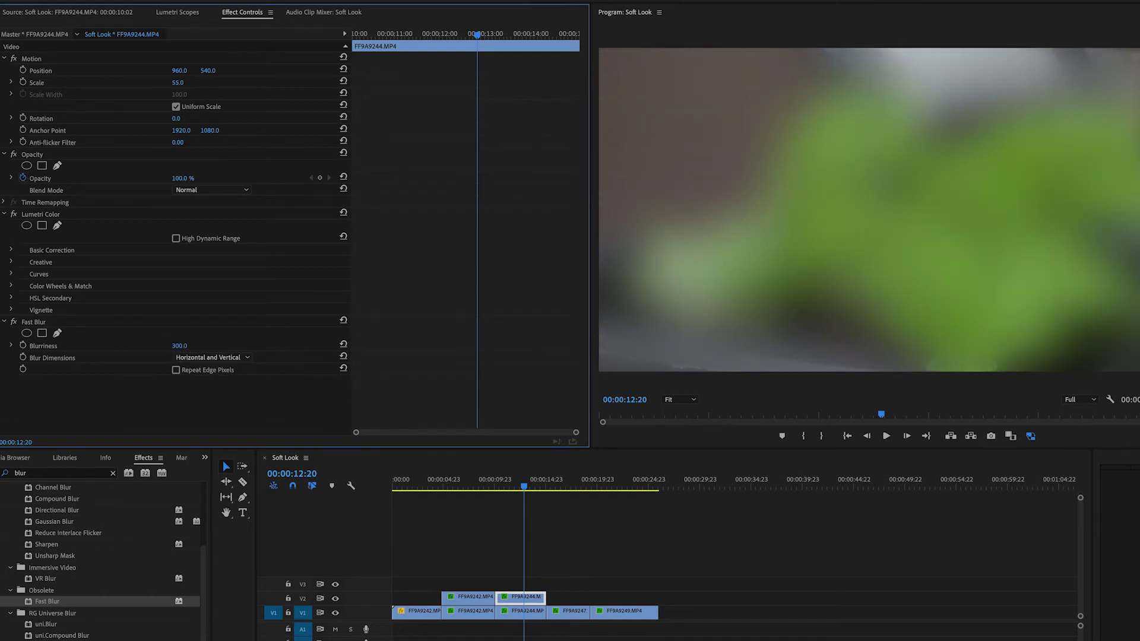
pyautogui.click(179, 345)
pyautogui.write('100')
pyautogui.press('Return')
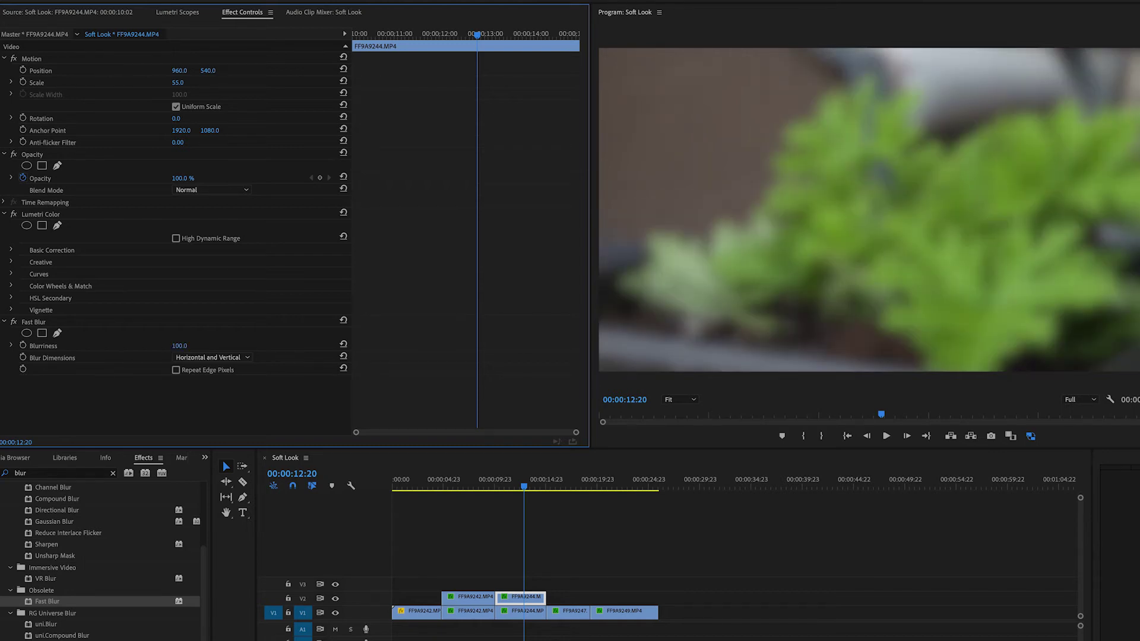
pyautogui.click(219, 191)
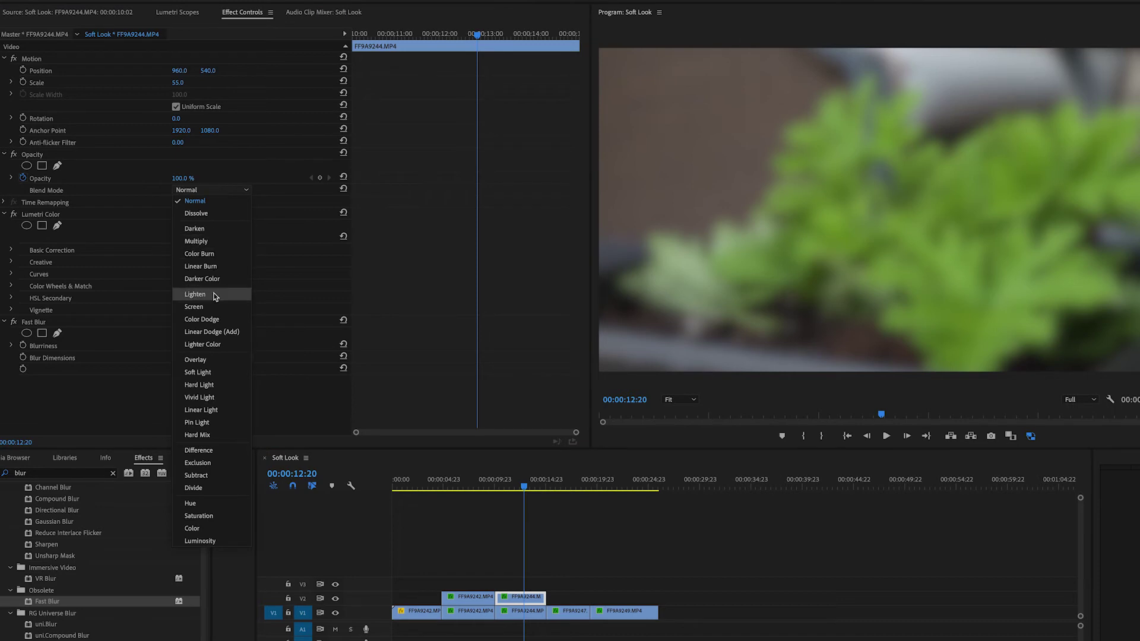
pyautogui.click(216, 307)
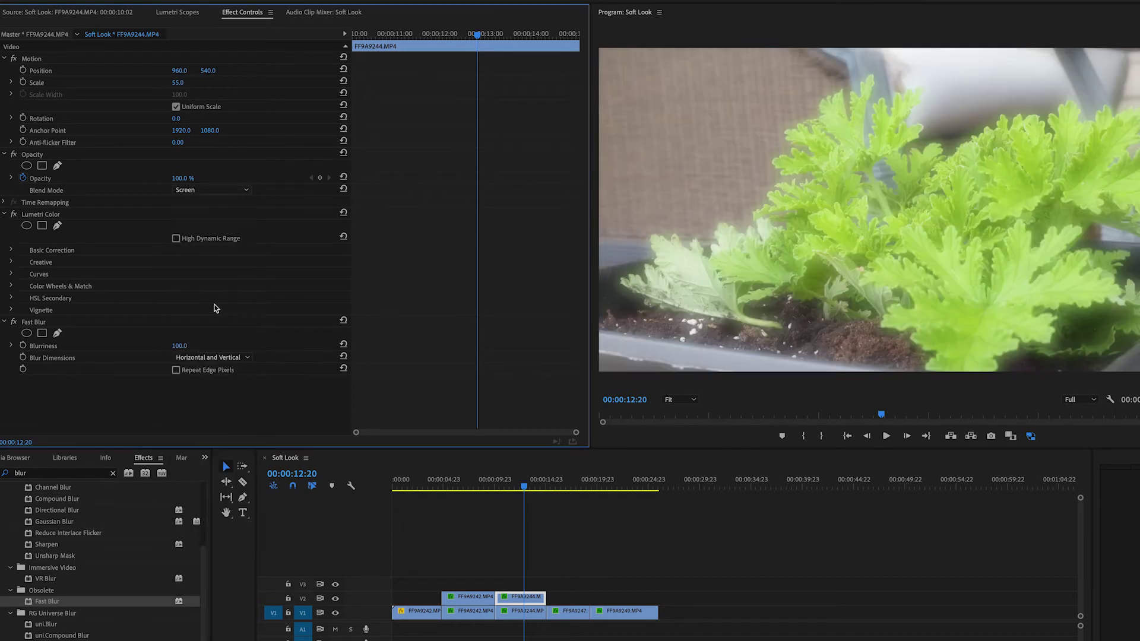
# Step: Set the glow layer's opacity to 50% after trying 30%, comparing with it hidden
pyautogui.click(184, 177)
pyautogui.write('30')
pyautogui.press('Return')
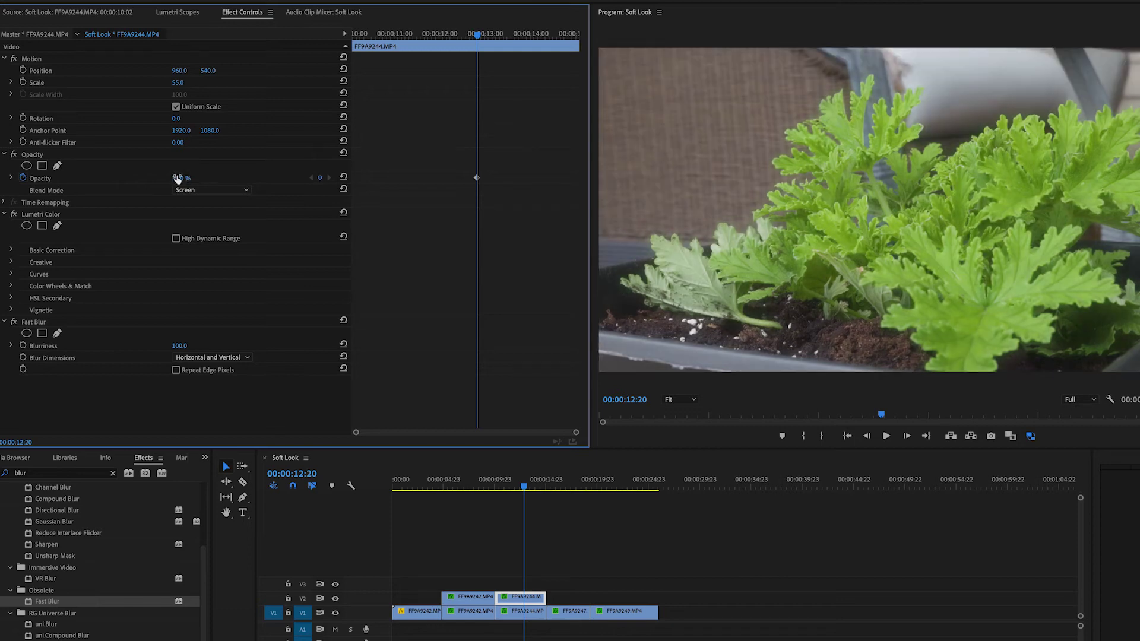
pyautogui.click(184, 177)
pyautogui.write('50')
pyautogui.press('Return')
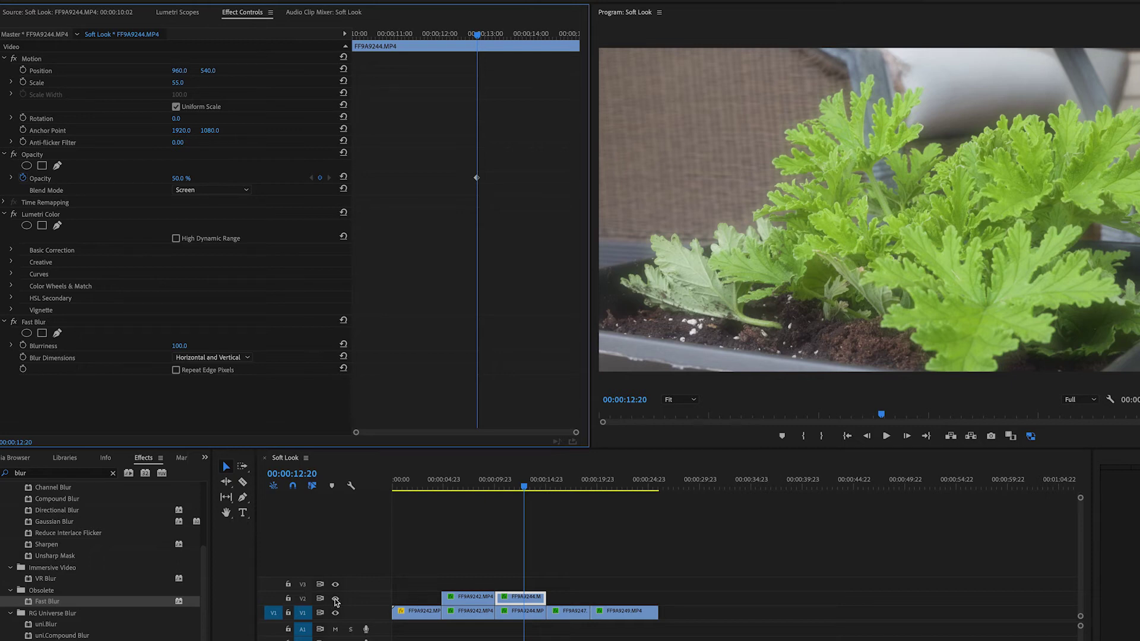
pyautogui.click(336, 599)
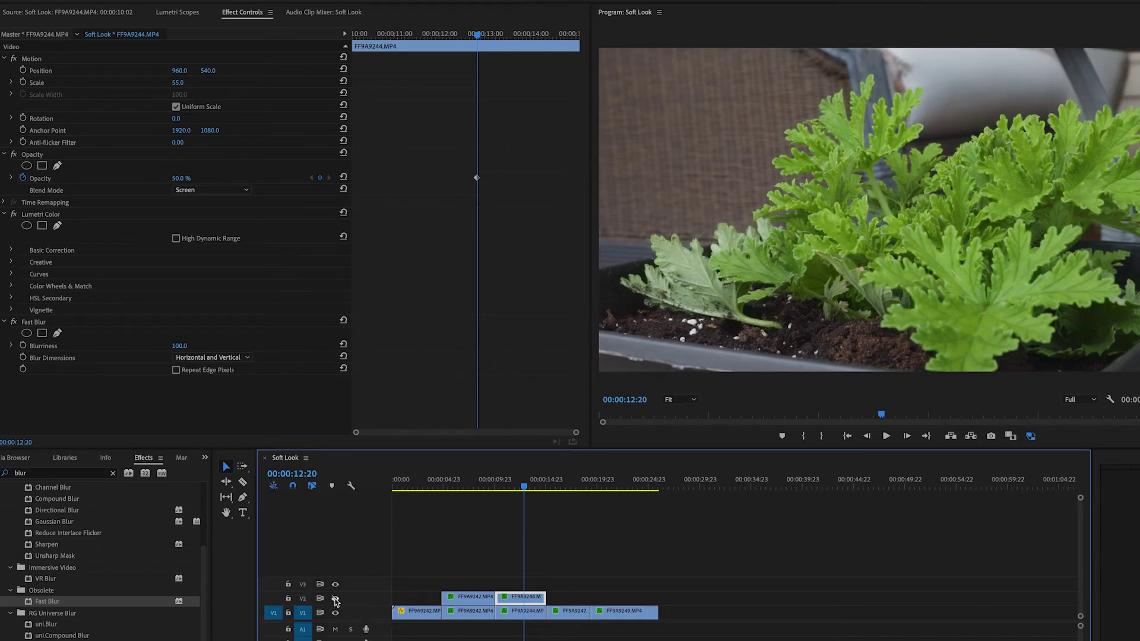
pyautogui.click(336, 599)
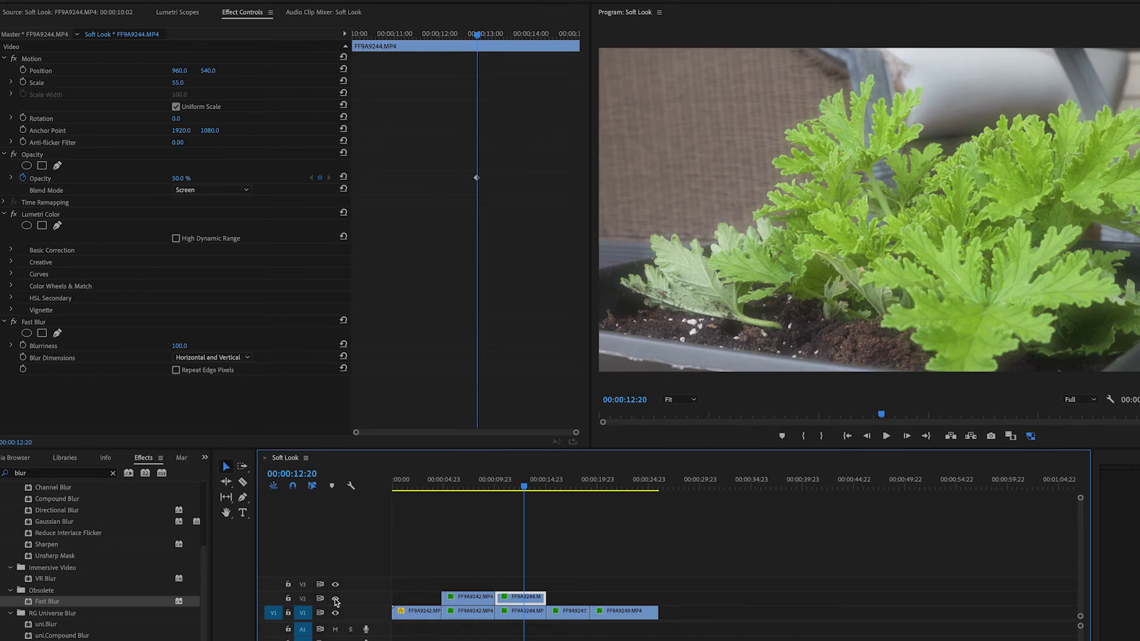
# Step: Try Blurriness values of 300 and 50, comparing with the glow layer hidden
pyautogui.click(186, 345)
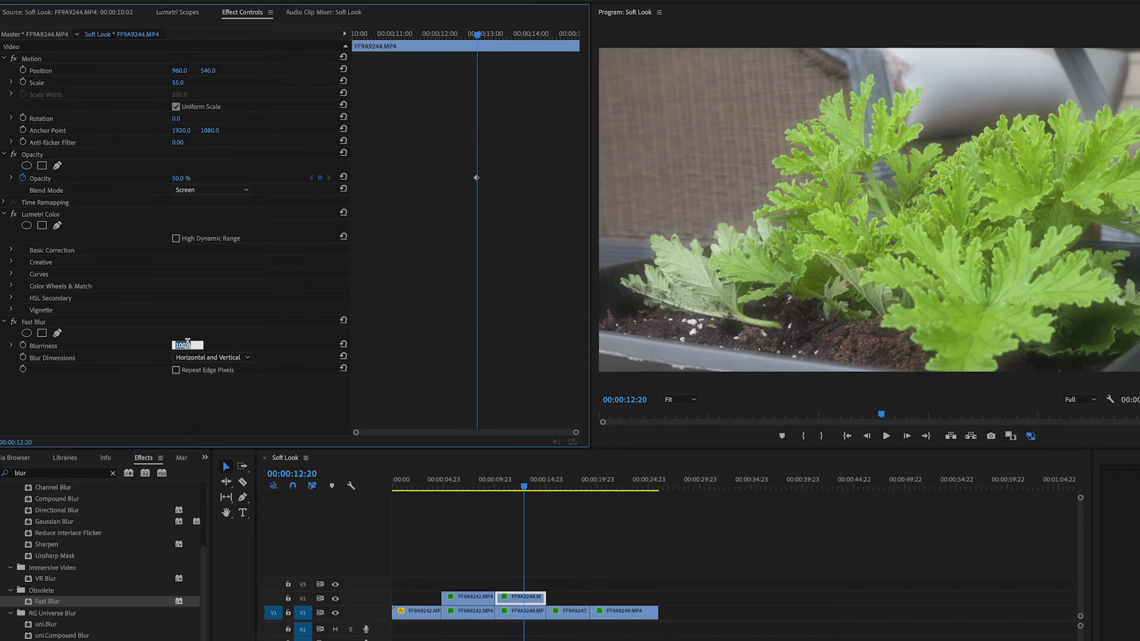
pyautogui.write('300')
pyautogui.press('Return')
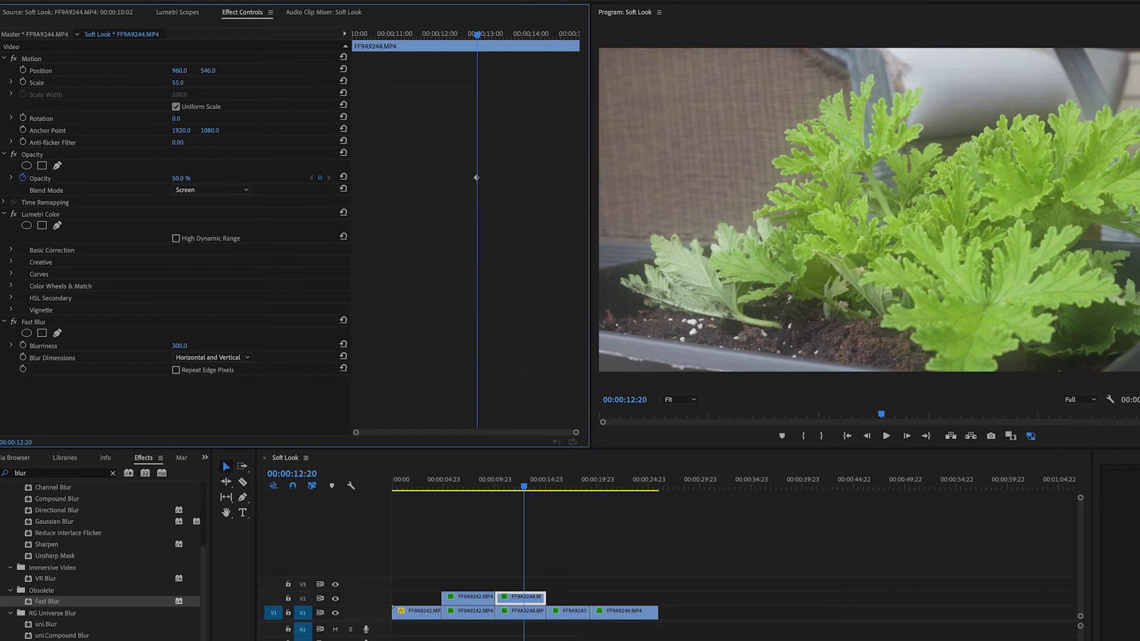
pyautogui.click(187, 344)
pyautogui.write('50')
pyautogui.press('Return')
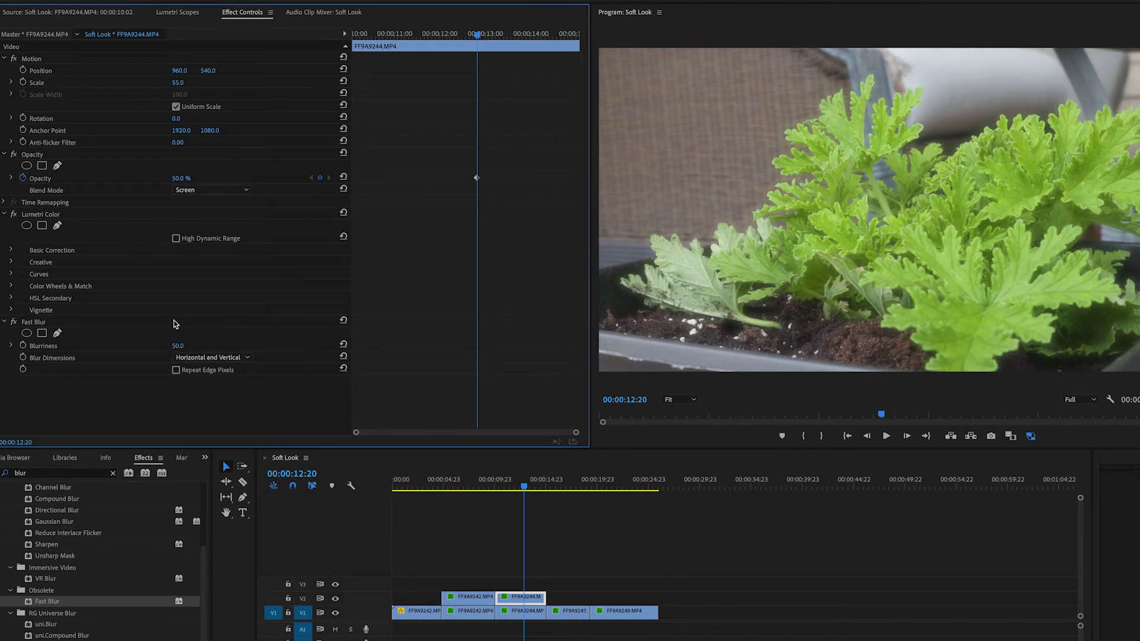
pyautogui.click(335, 599)
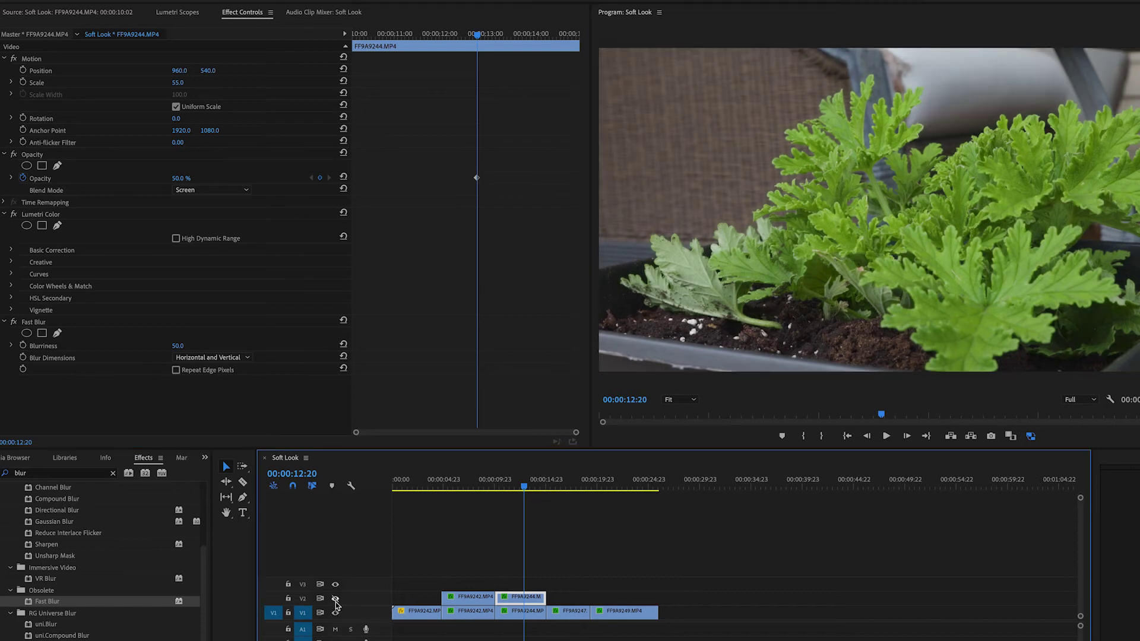
pyautogui.click(335, 600)
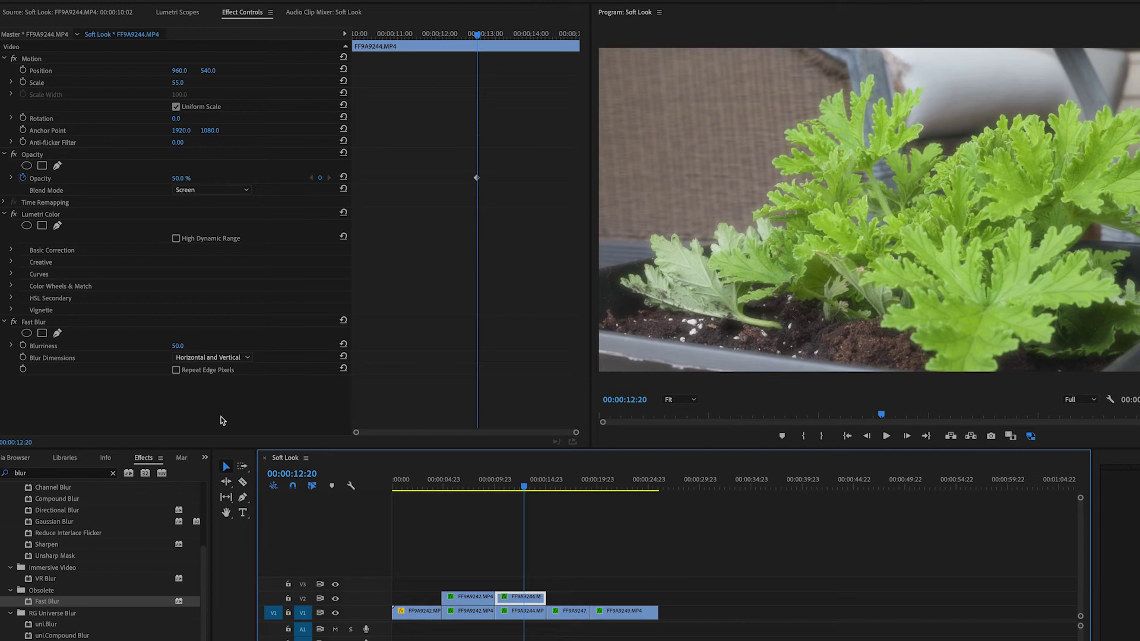
# Step: Set Blurriness to 20 and toggle its keyframe stopwatch on and off
pyautogui.click(180, 346)
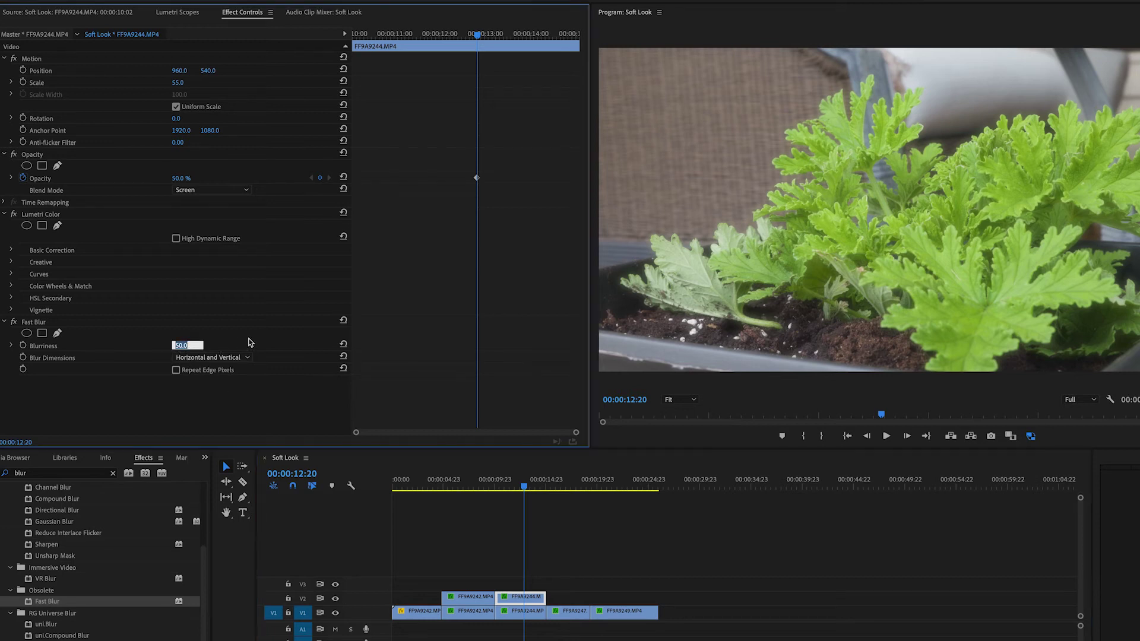
pyautogui.write('20')
pyautogui.press('Return')
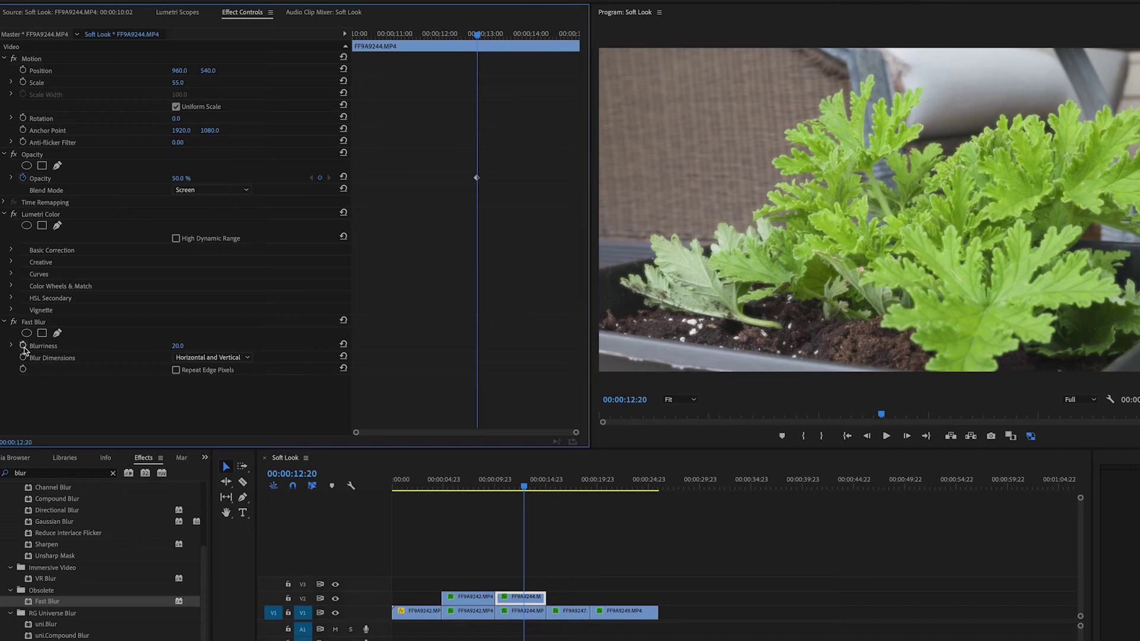
pyautogui.click(23, 347)
pyautogui.click(24, 347)
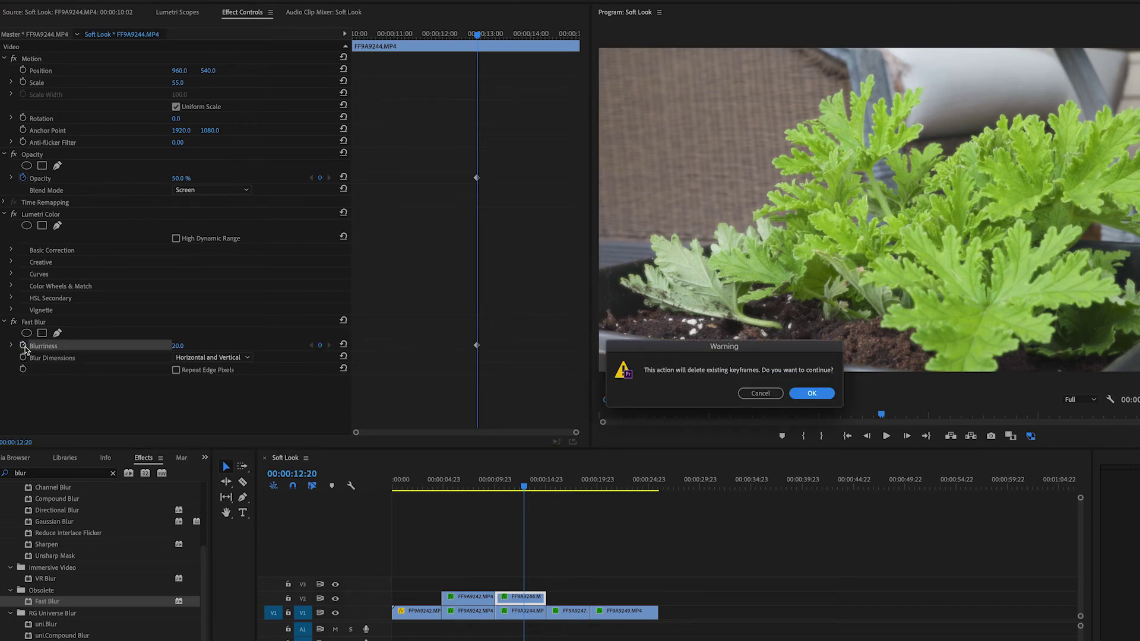
# Step: Confirm removing the blur keyframes and set Blurriness back to 100
pyautogui.click(810, 393)
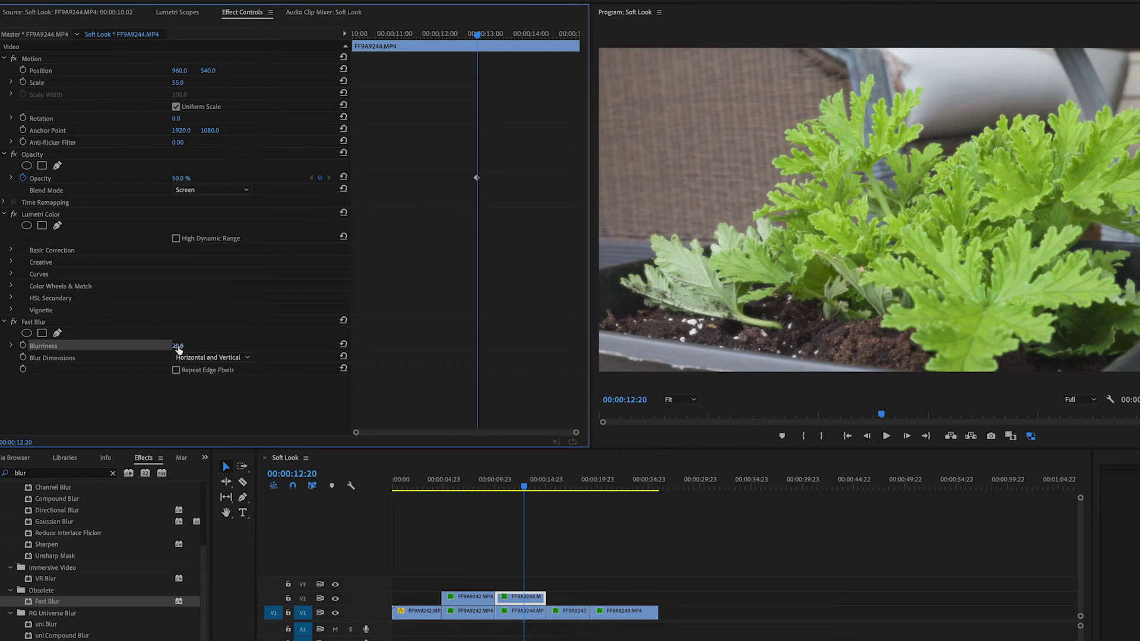
pyautogui.click(178, 347)
pyautogui.write('100')
pyautogui.press('Return')
# Step: Set the glow layer's opacity to 40% and toggle it off and on to compare
pyautogui.click(182, 177)
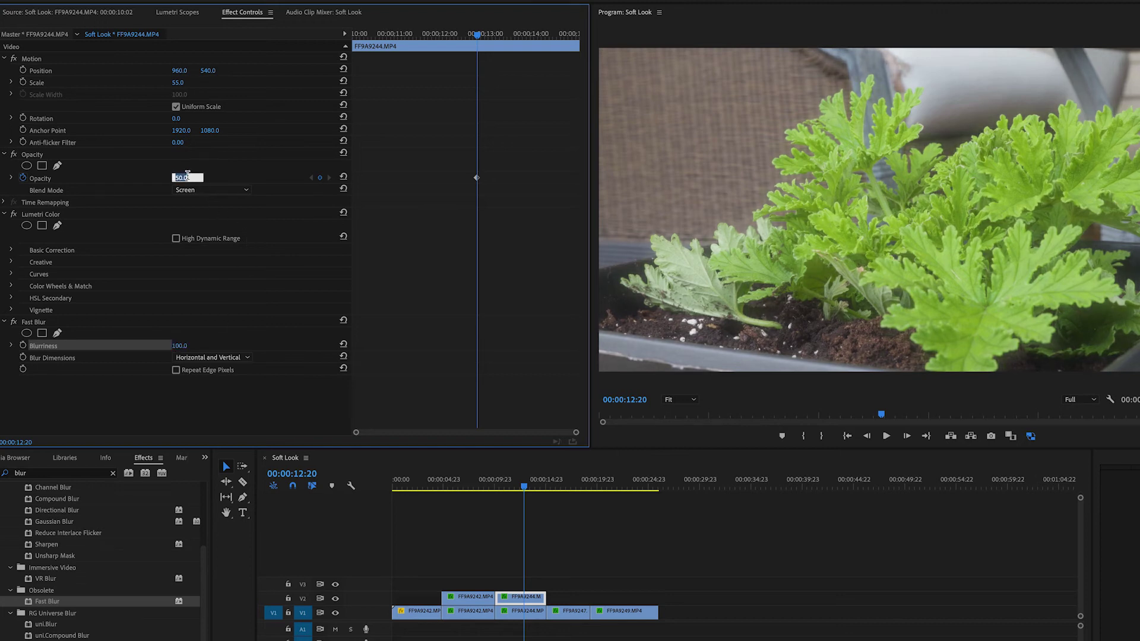
pyautogui.write('40')
pyautogui.press('Return')
pyautogui.click(336, 598)
pyautogui.click(335, 598)
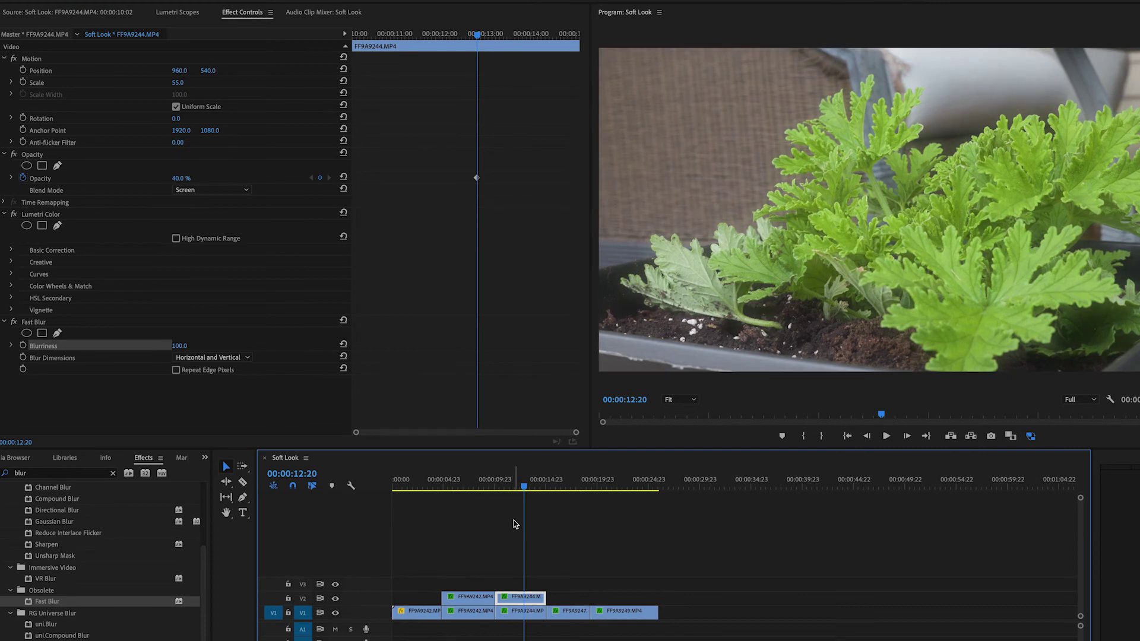
pyautogui.click(575, 504)
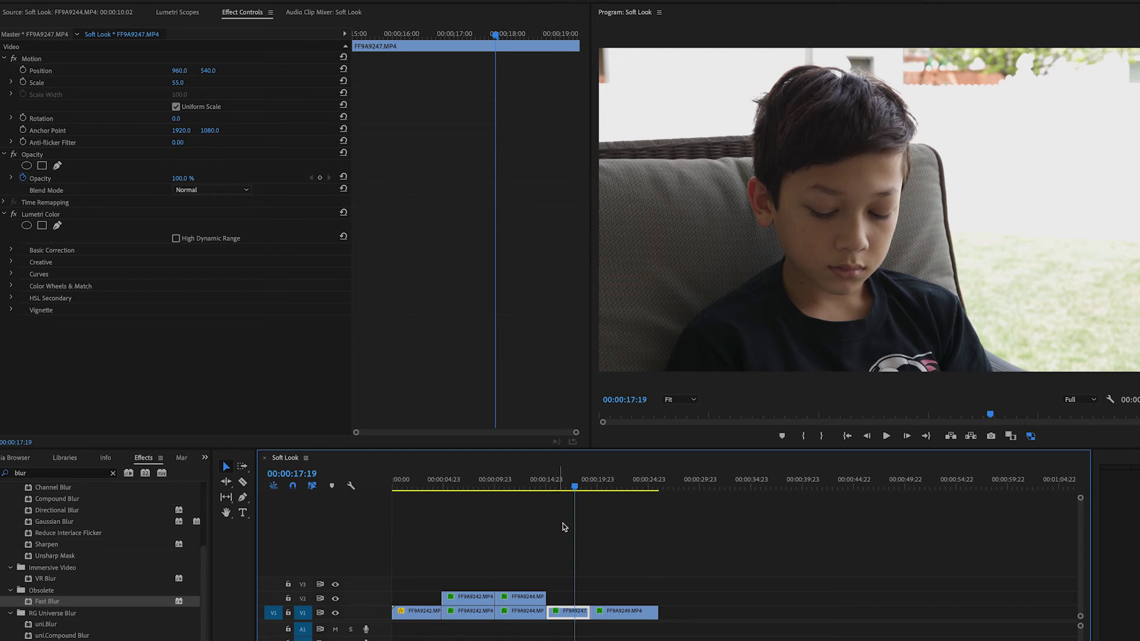
# Step: Duplicate FF9A9247 onto V2 and give the copy Fast Blur at Blurriness 100
pyautogui.moveTo(566, 616); pyautogui.dragTo(569, 597)
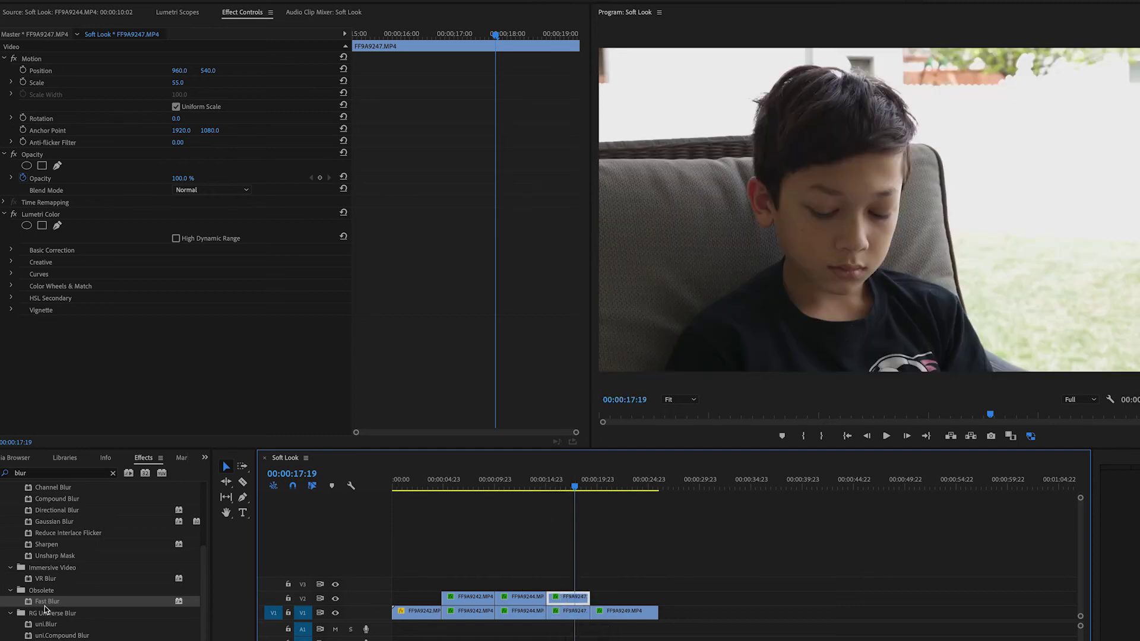
pyautogui.moveTo(47, 602); pyautogui.dragTo(563, 599)
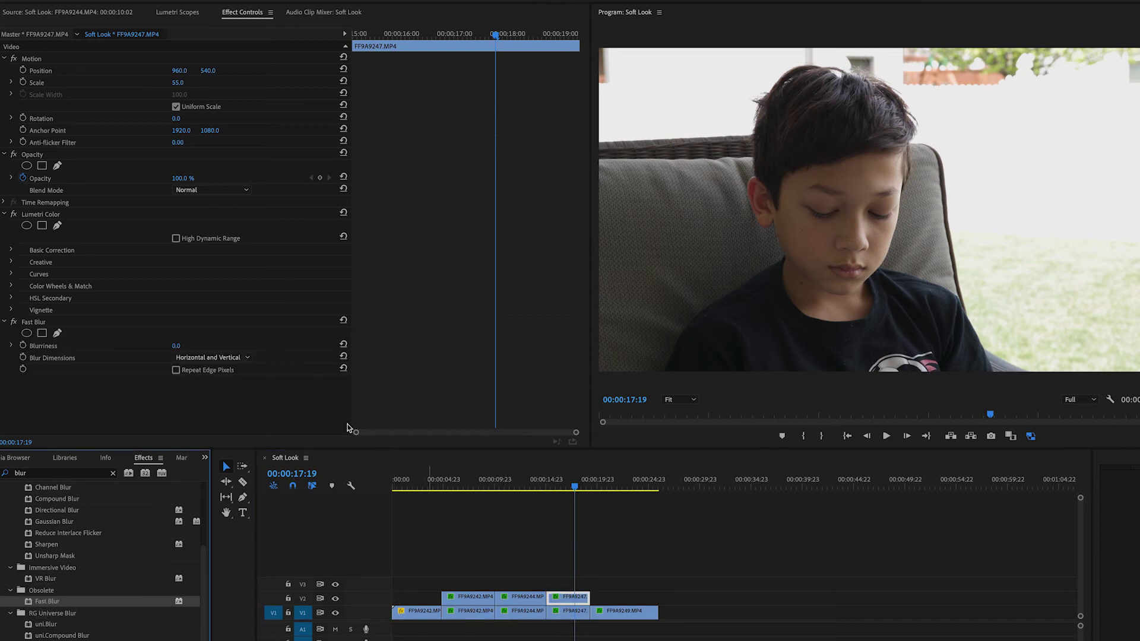
pyautogui.click(180, 345)
pyautogui.write('100')
pyautogui.press('Return')
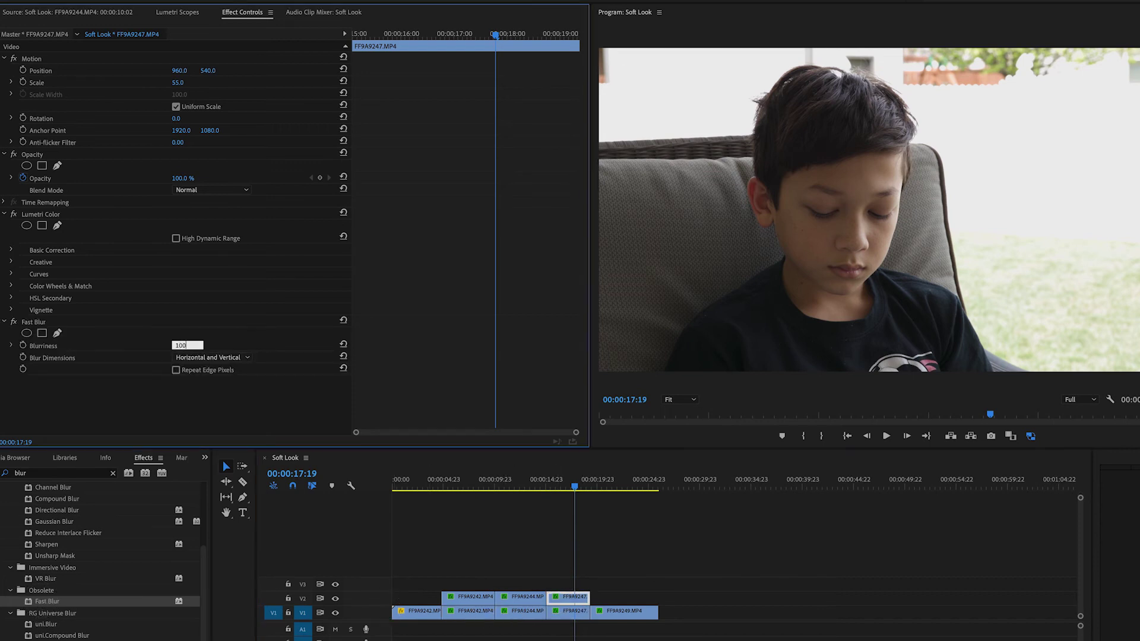
# Step: Blend the blurred copy with Screen at 50% opacity, then hide it to compare
pyautogui.click(208, 190)
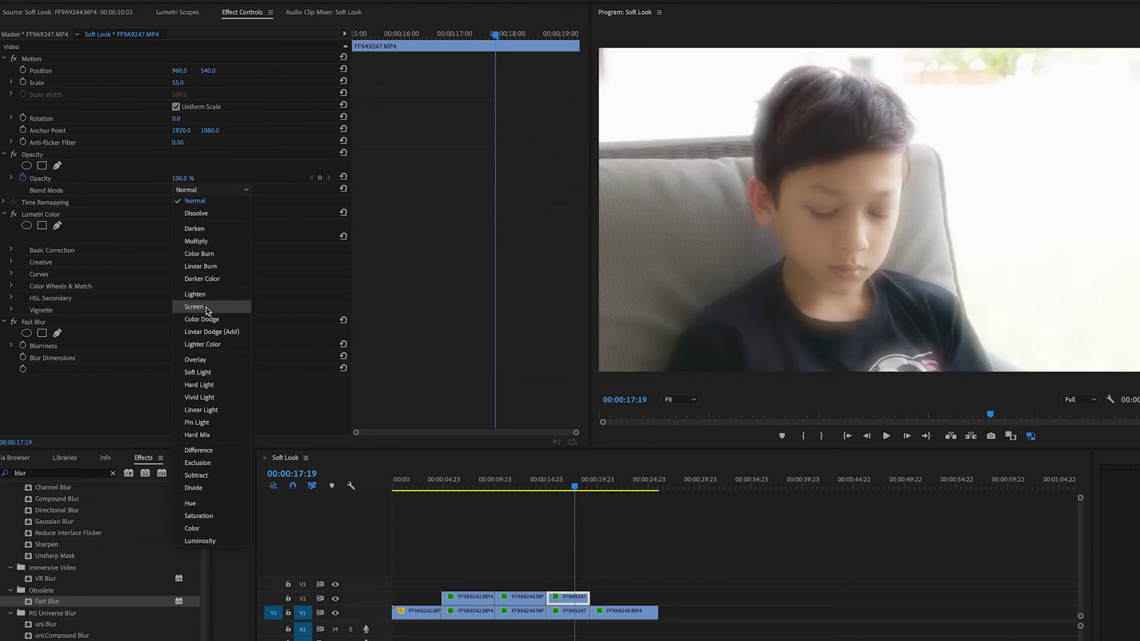
pyautogui.click(206, 307)
pyautogui.click(186, 177)
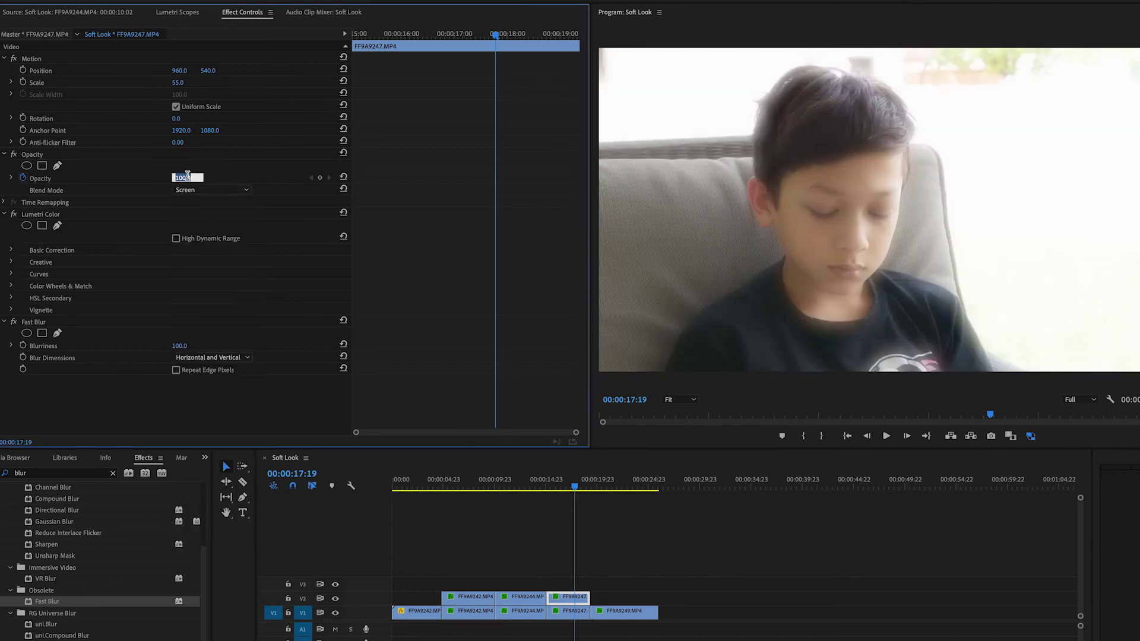
pyautogui.write('50')
pyautogui.press('Return')
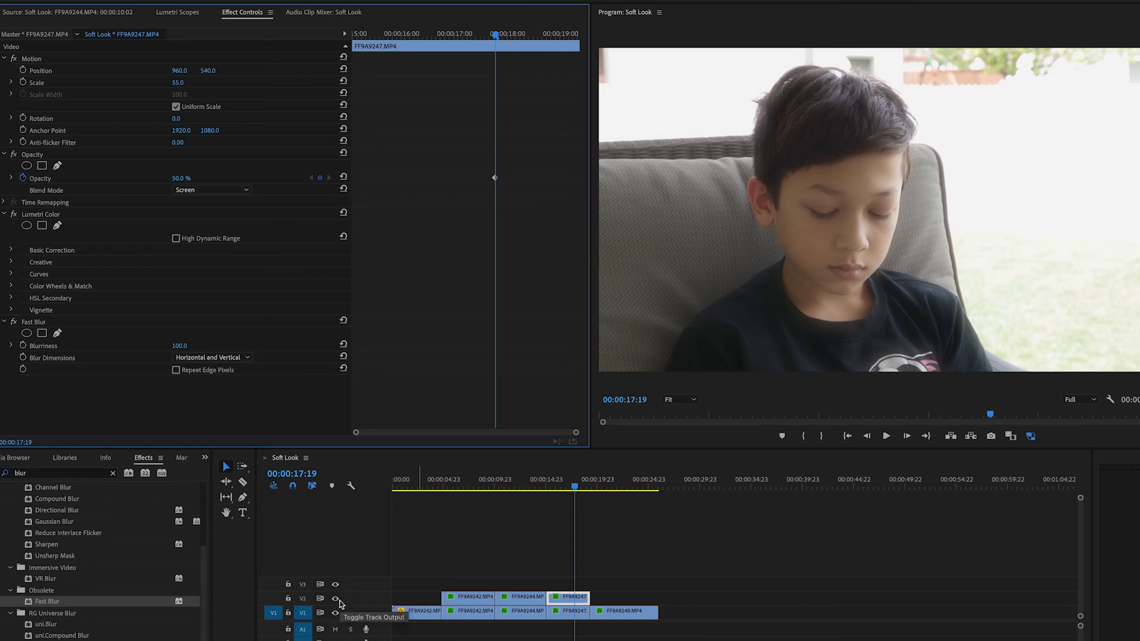
pyautogui.click(337, 600)
# Step: Turn the V2 glow layer back on and move the playhead to the FF9A9249 clip
pyautogui.click(337, 600)
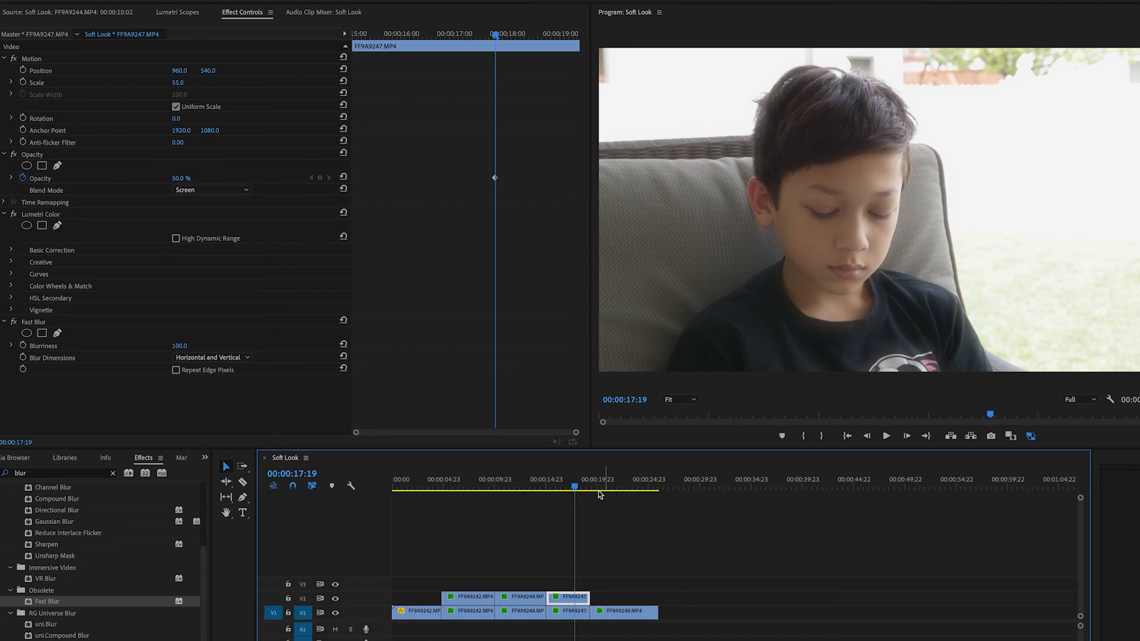
pyautogui.click(621, 484)
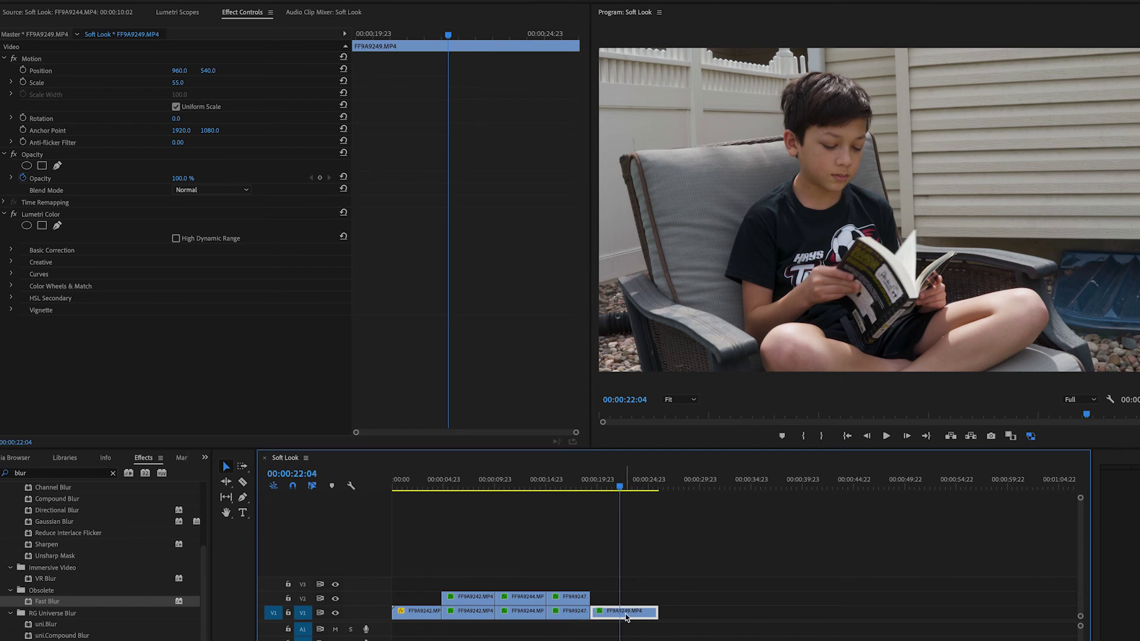
# Step: Duplicate FF9A9249 onto V2 and give the copy Fast Blur with Blurriness 100
pyautogui.moveTo(626, 617); pyautogui.dragTo(626, 597)
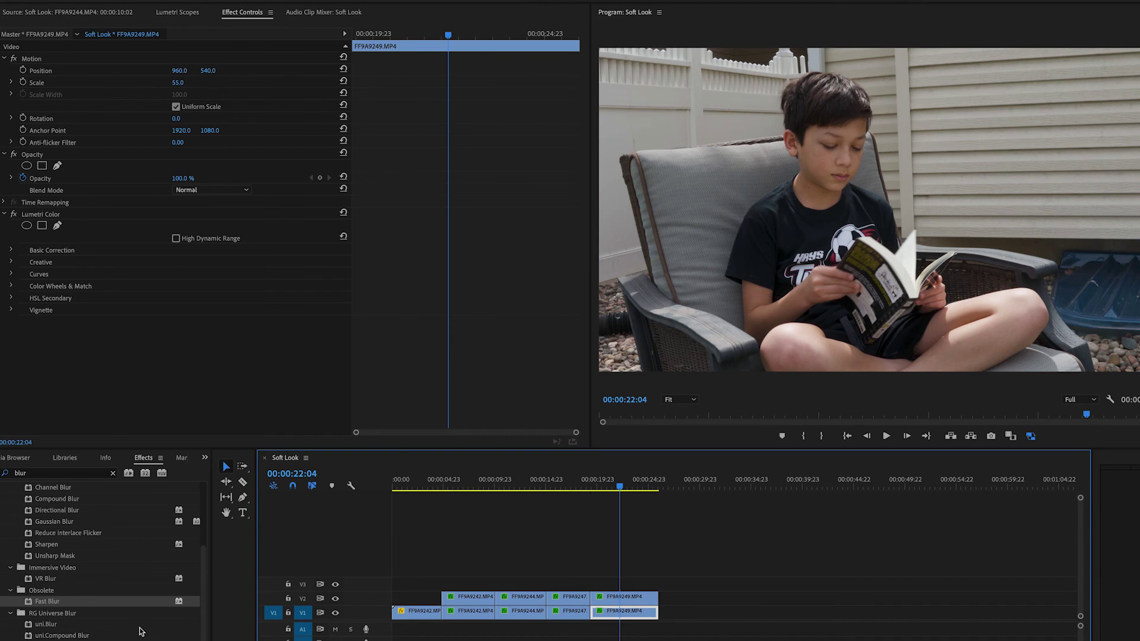
pyautogui.moveTo(48, 601); pyautogui.dragTo(624, 597)
pyautogui.click(176, 346)
pyautogui.write('100')
pyautogui.press('Return')
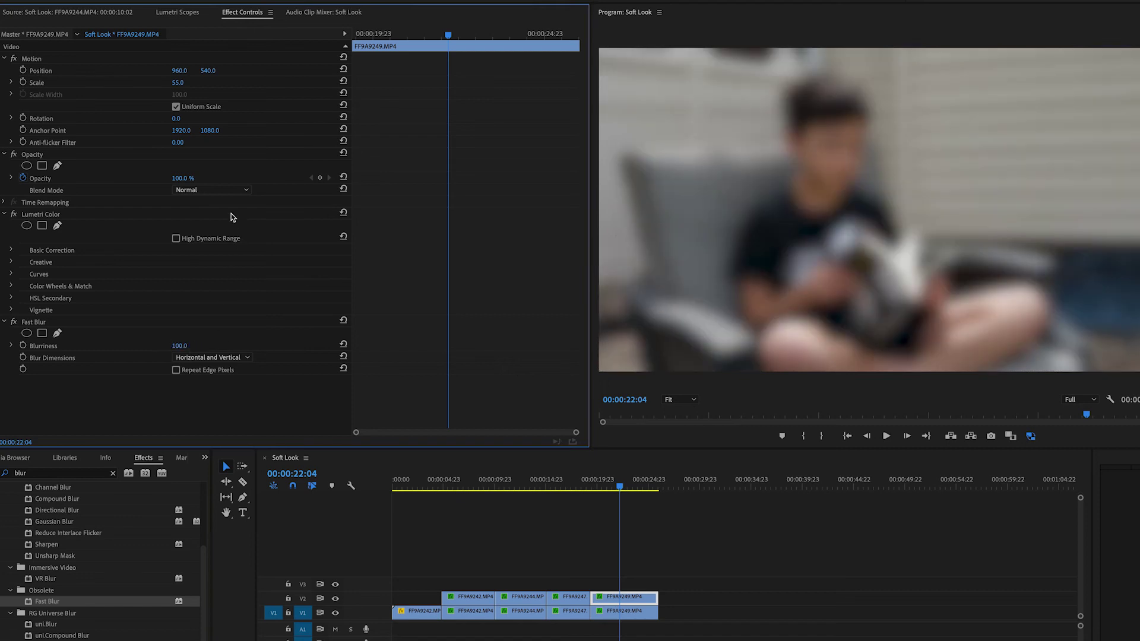
# Step: Set the blurred copy to Screen blend at 30% opacity, then play back to preview the glow
pyautogui.click(204, 190)
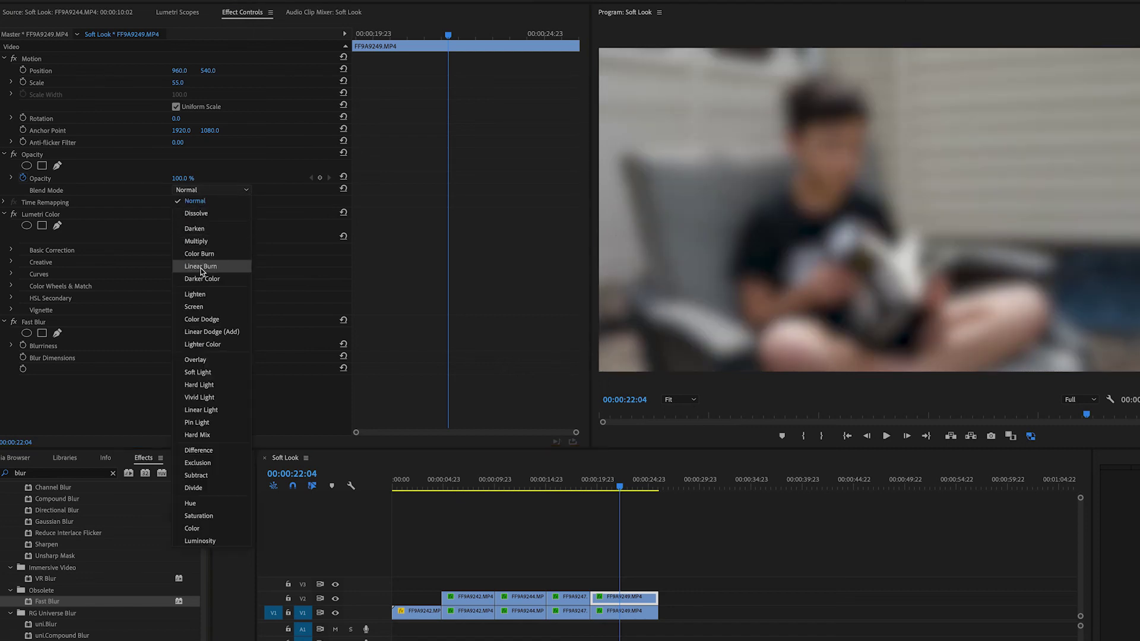
pyautogui.click(196, 307)
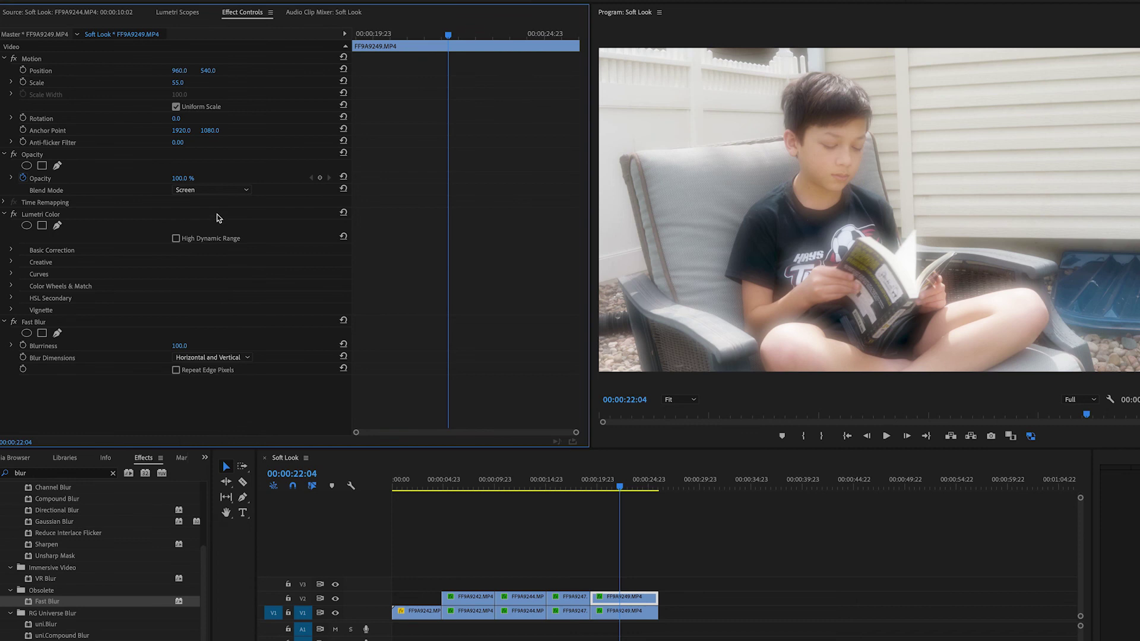
pyautogui.click(176, 178)
pyautogui.write('57')
pyautogui.press('Return')
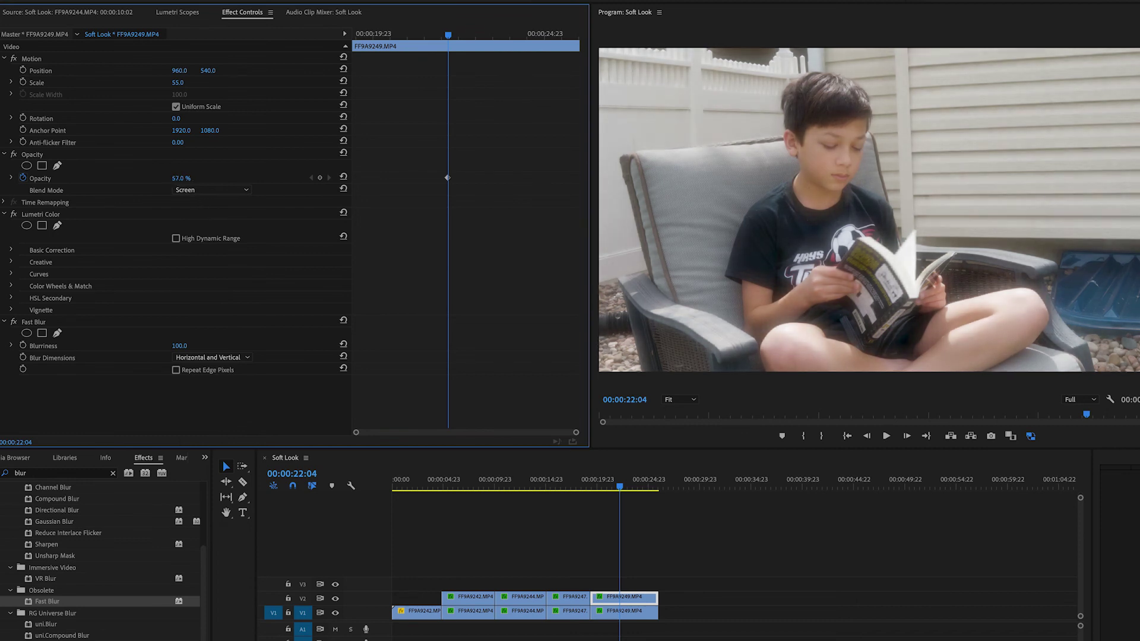
pyautogui.moveTo(180, 178); pyautogui.dragTo(168, 178)
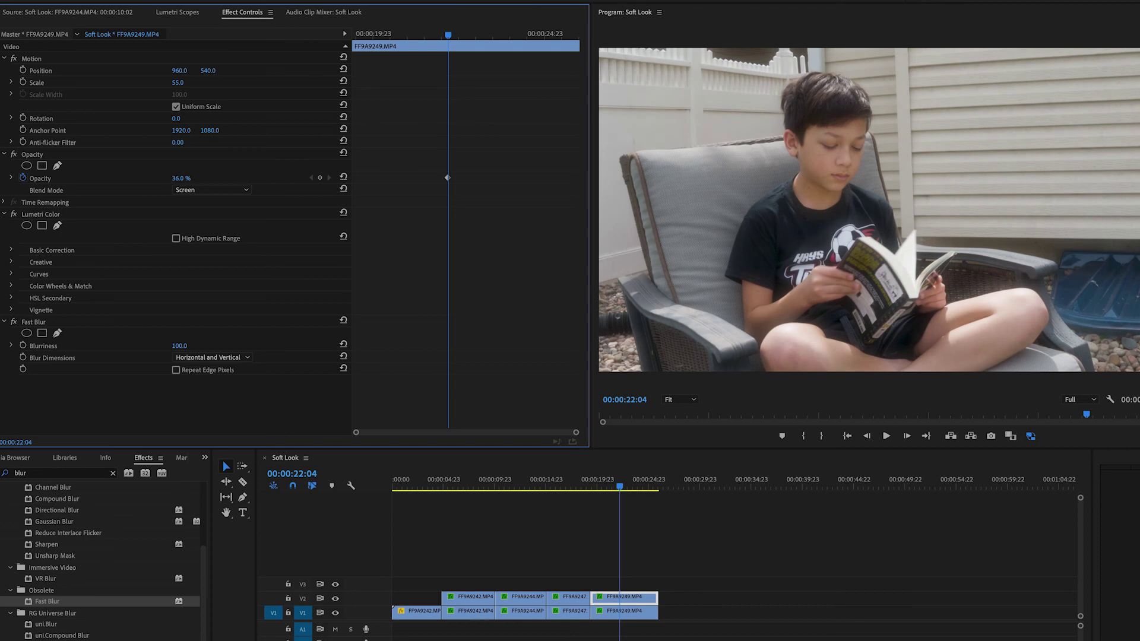
pyautogui.click(187, 177)
pyautogui.write('30')
pyautogui.press('Return')
pyautogui.moveTo(624, 486)
pyautogui.mouseDown()
pyautogui.moveTo(636, 486)
pyautogui.moveTo(606, 488)
pyautogui.mouseUp()
pyautogui.press('space')
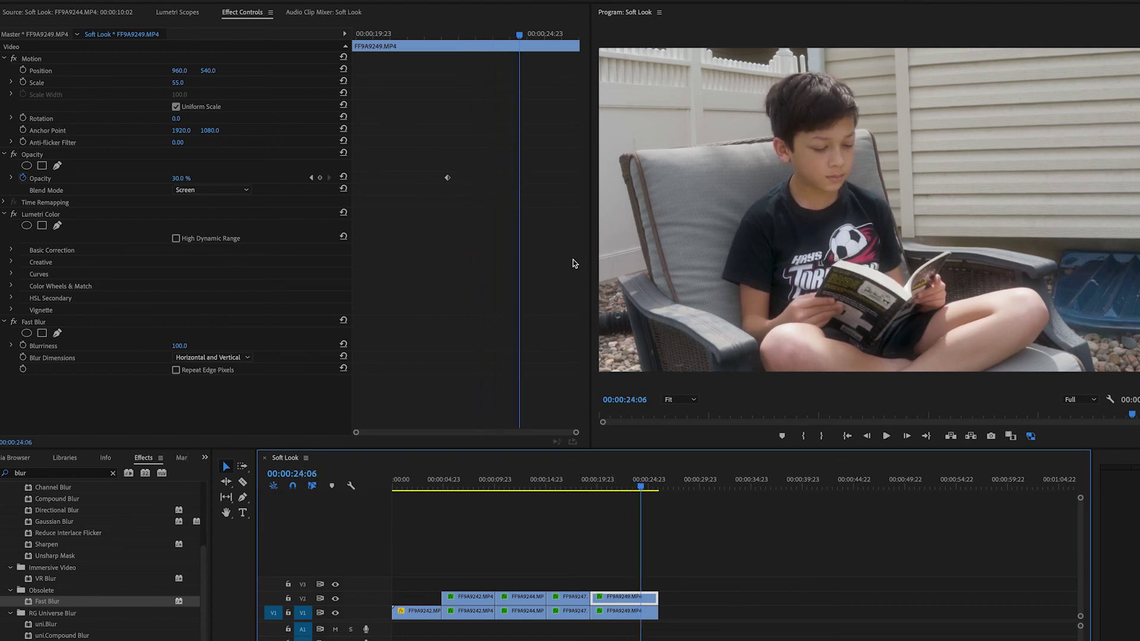
# Step: Raise the FF9A9249 glow copy's opacity to 75% at 00:00:24:06 as a second keyframe
pyautogui.click(187, 178)
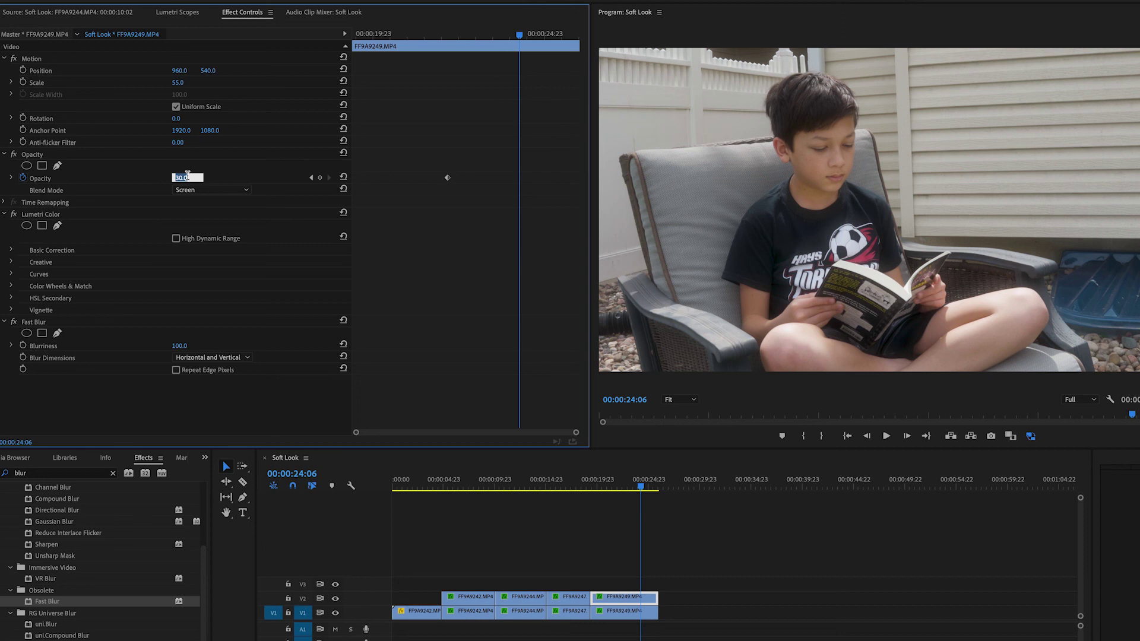
pyautogui.write('75')
pyautogui.press('Return')
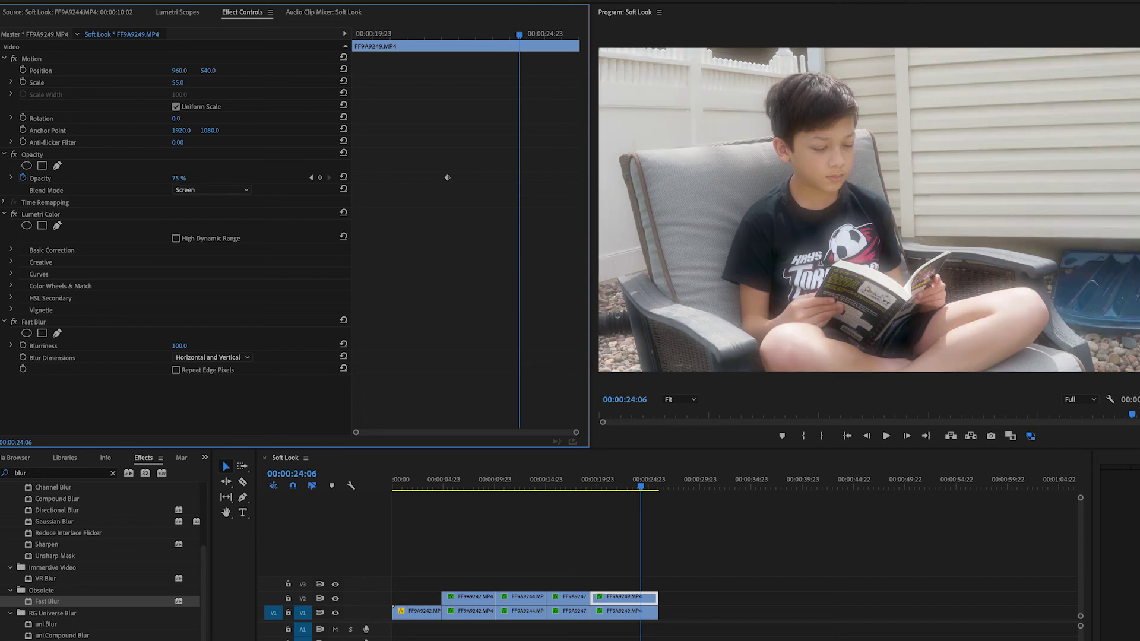